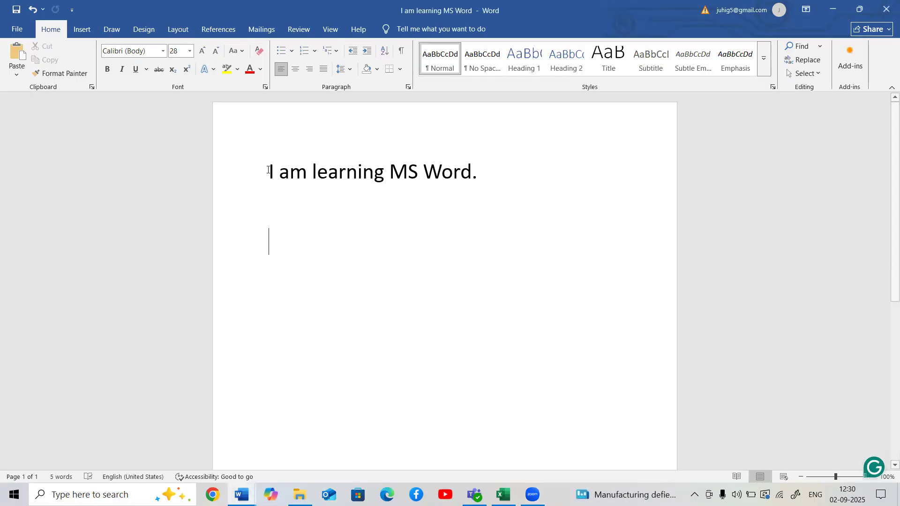
- Copy "I am learning MS Word" from the first line and paste it on a new line below with source formatting kept
drag(268, 170, 482, 177)
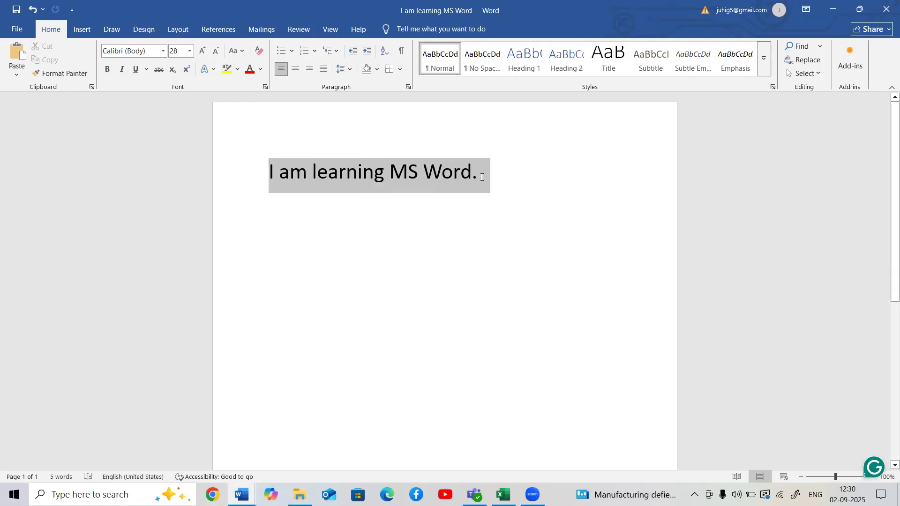
click(270, 173)
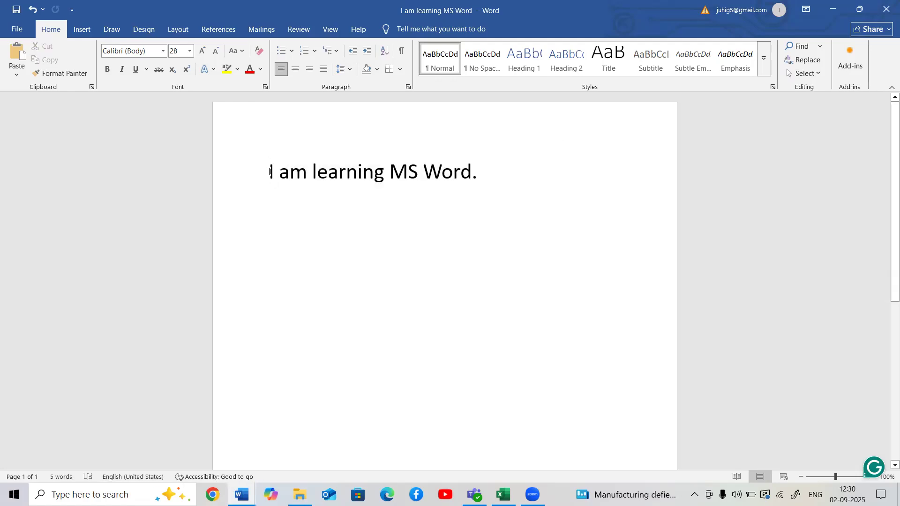
drag(270, 172, 334, 172)
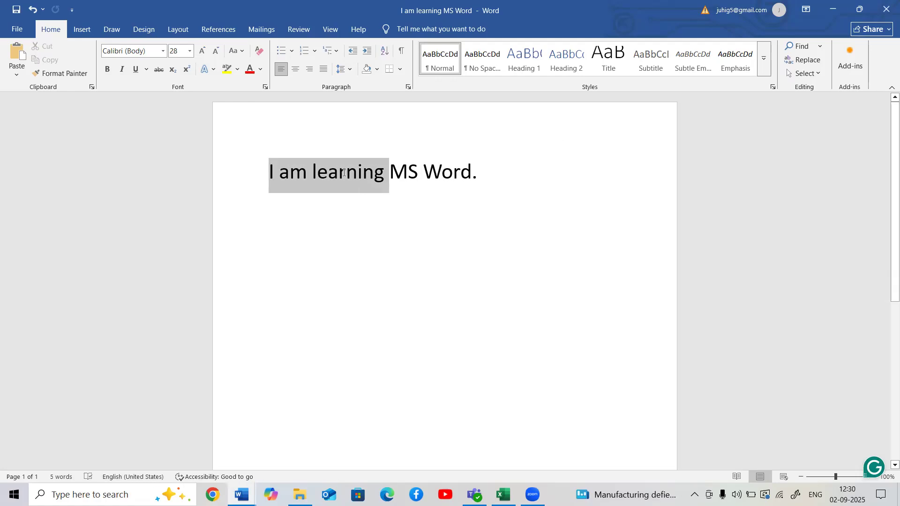
drag(399, 173, 460, 173)
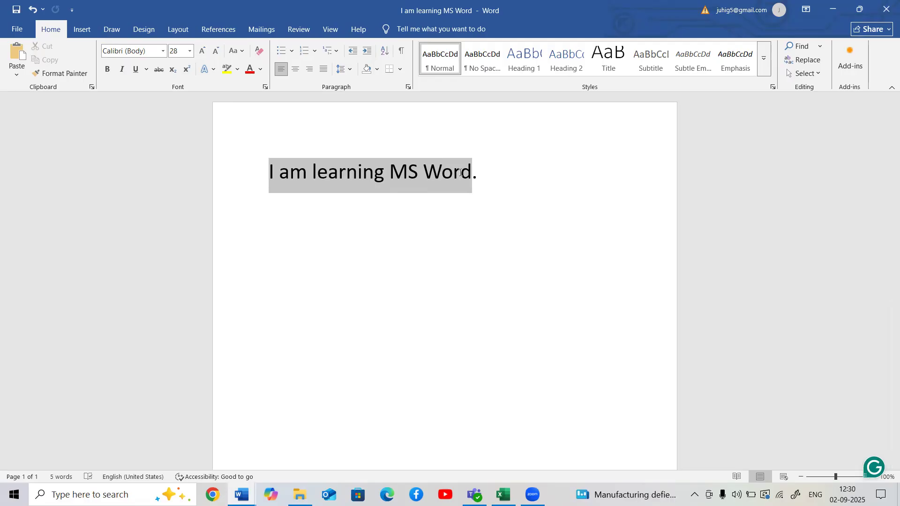
drag(460, 173, 459, 173)
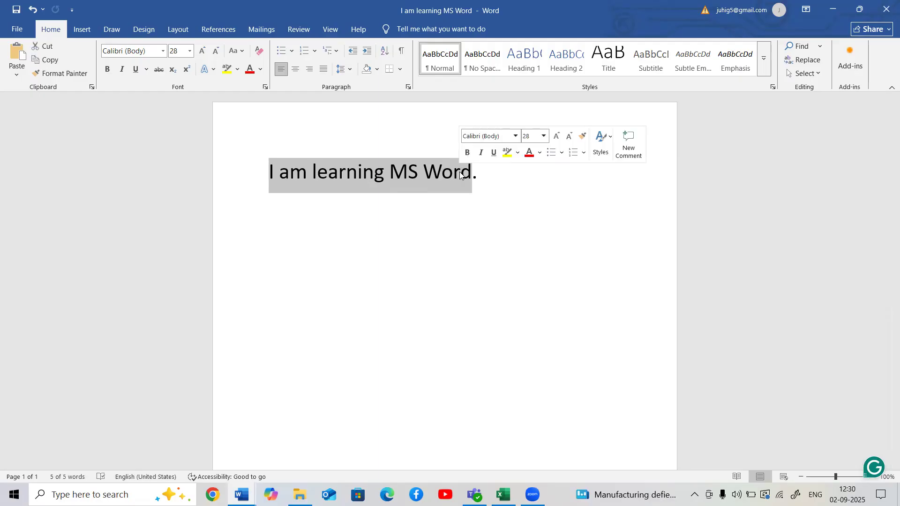
right_click(459, 172)
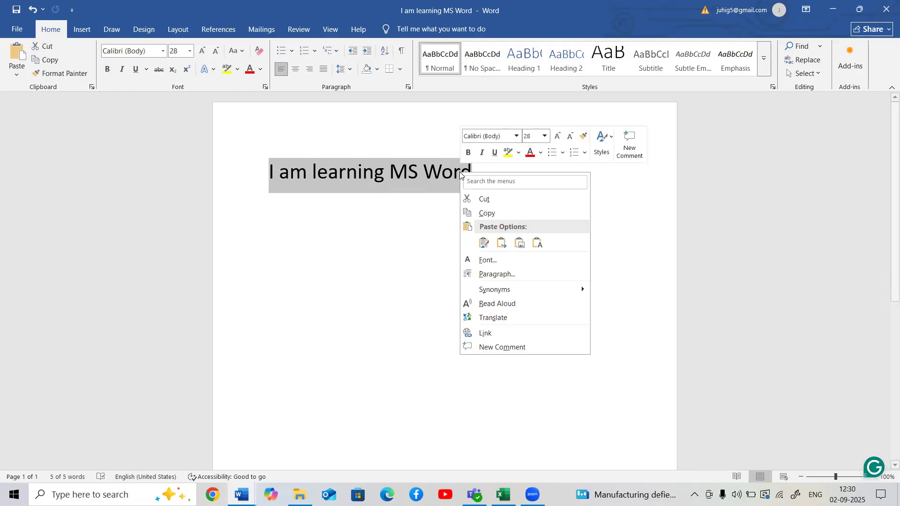
click(495, 214)
click(495, 182)
key(Return)
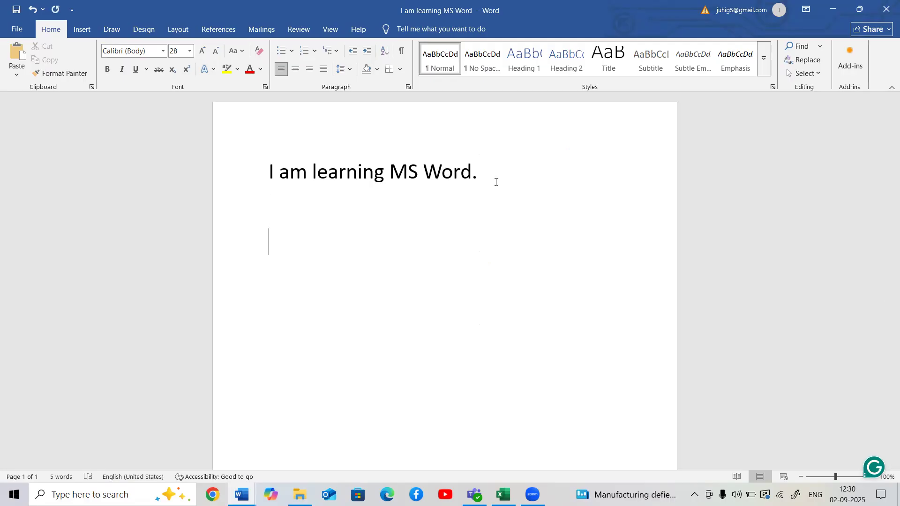
right_click(281, 243)
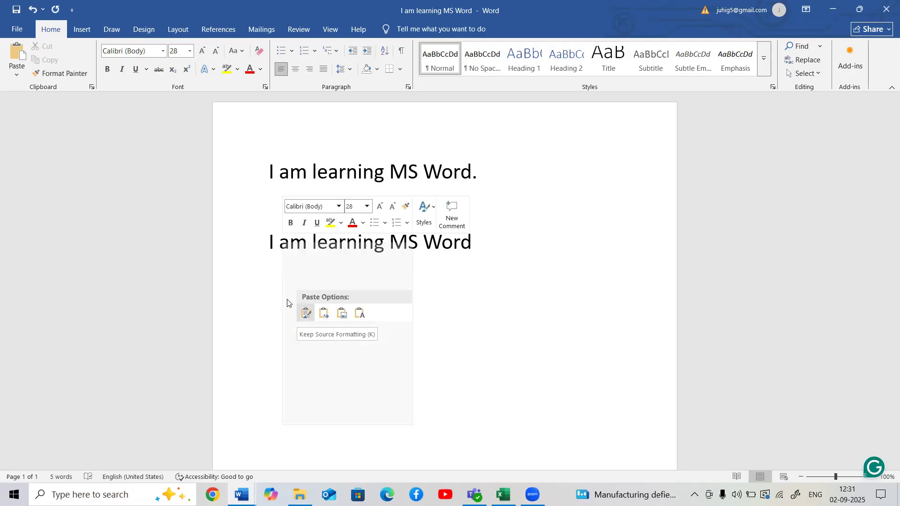
click(306, 313)
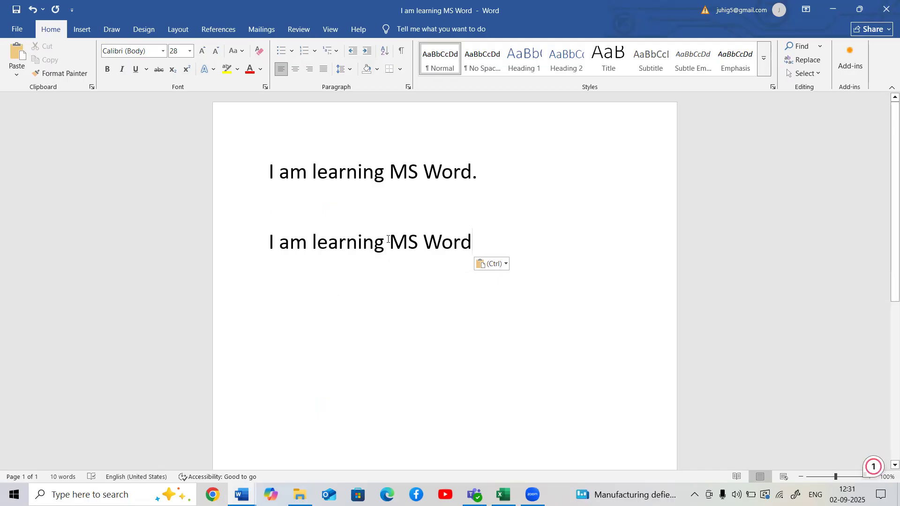
- Copy the words "MS Word" in the second sentence and paste them after a space at the end of that line
drag(389, 239, 445, 250)
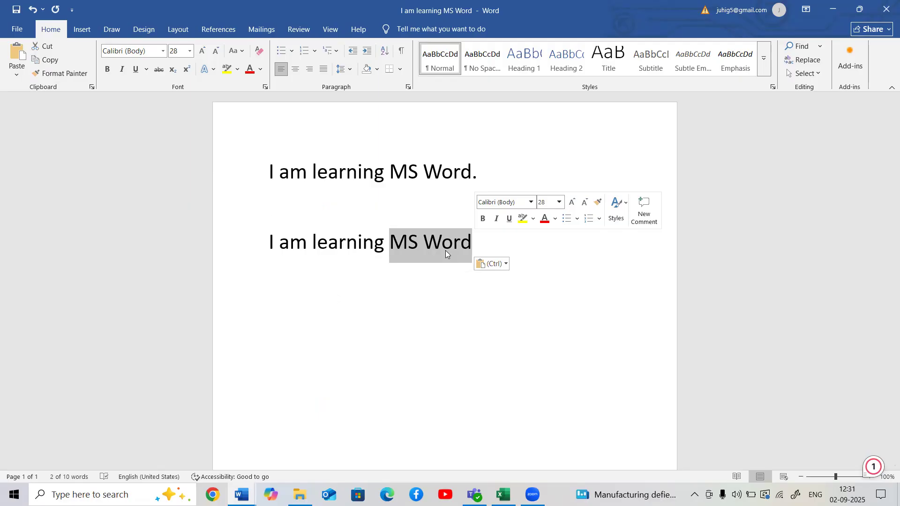
click(523, 255)
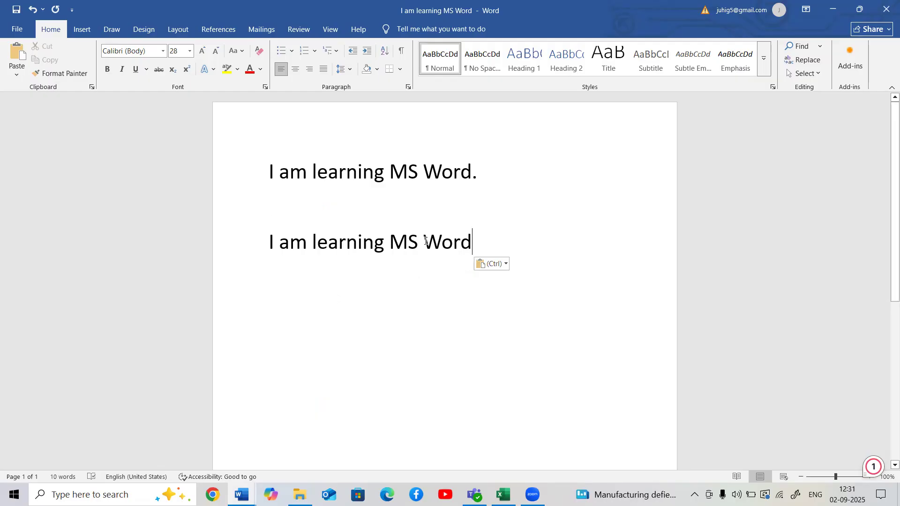
drag(392, 242, 463, 241)
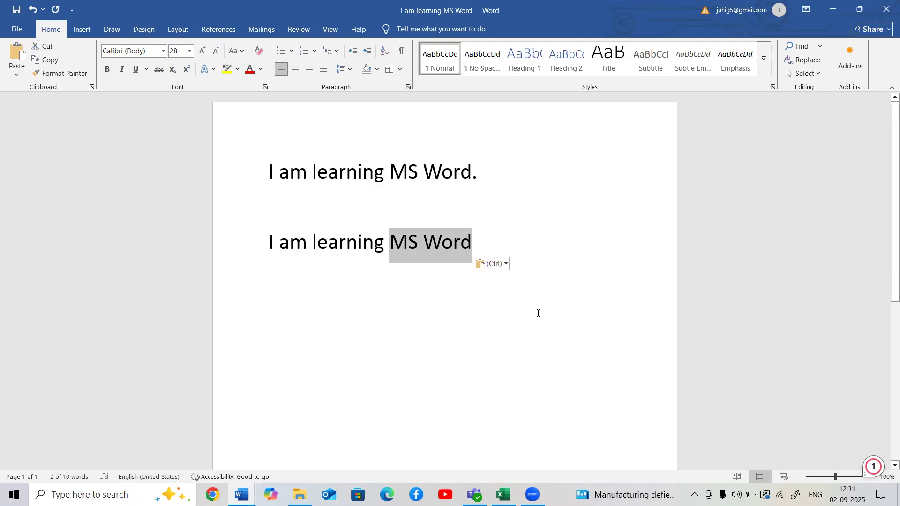
key(ctrl+c)
click(489, 244)
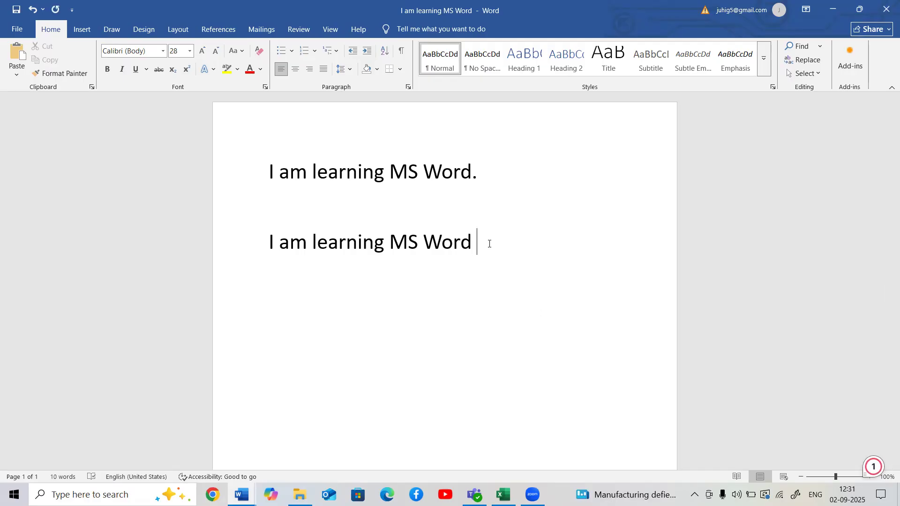
key(ctrl+v)
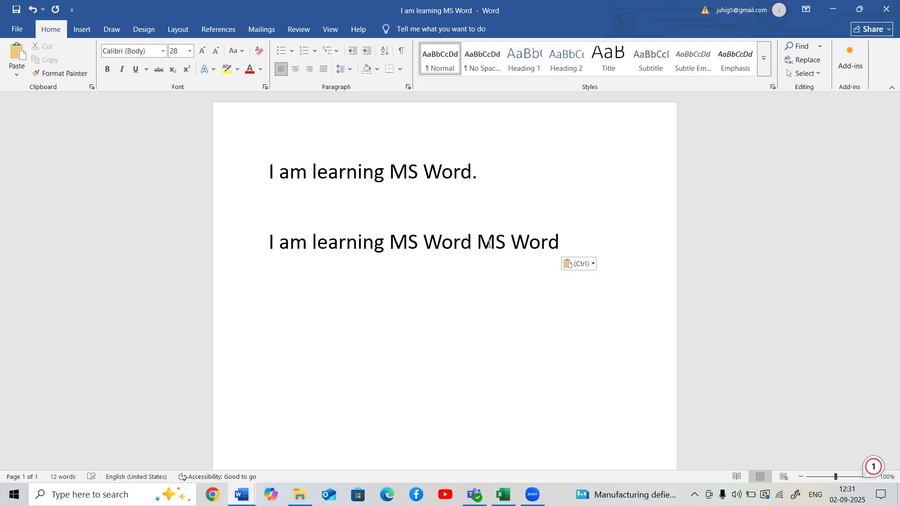
- Delete the duplicate "MS Word" at the end of the second sentence
drag(390, 243, 473, 244)
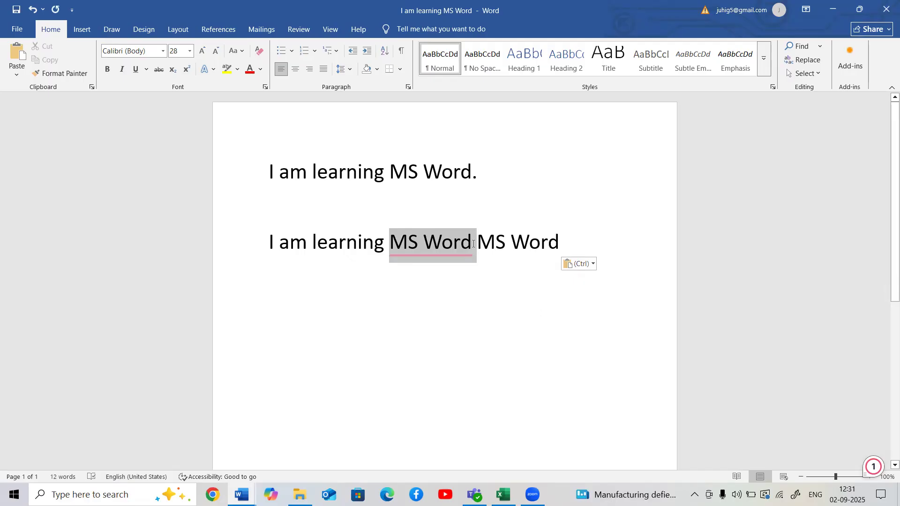
click(477, 271)
drag(478, 244, 552, 246)
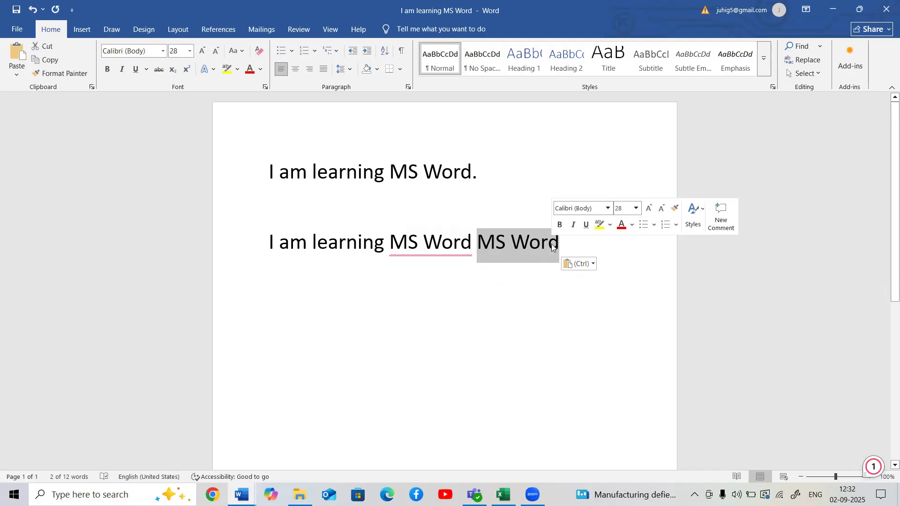
key(Delete)
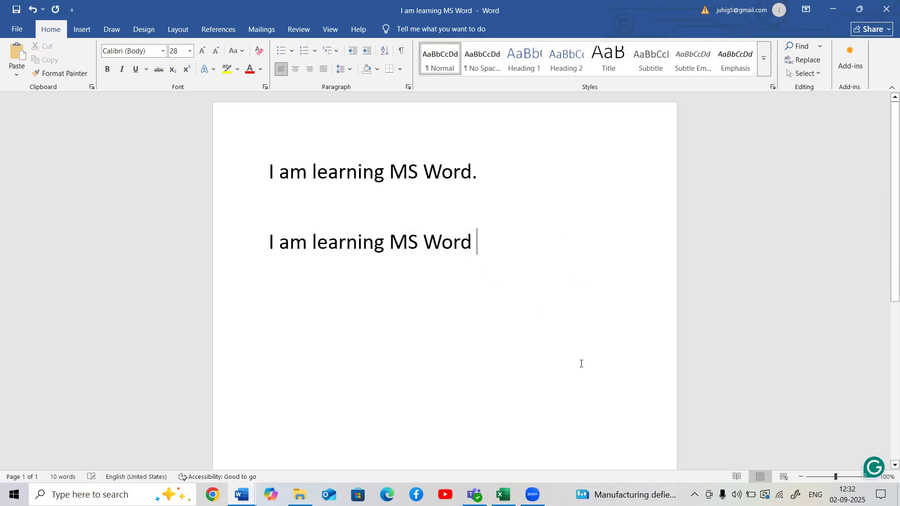
- Look over the table in the "Shortcut Key combinations" document and return to the "I am learning MS Word" document
mouse_move(221, 481)
click(157, 459)
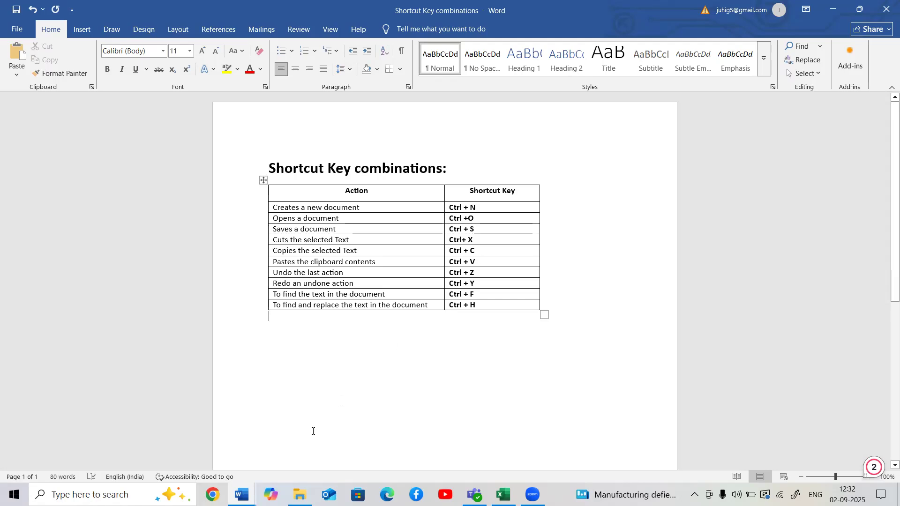
click(242, 494)
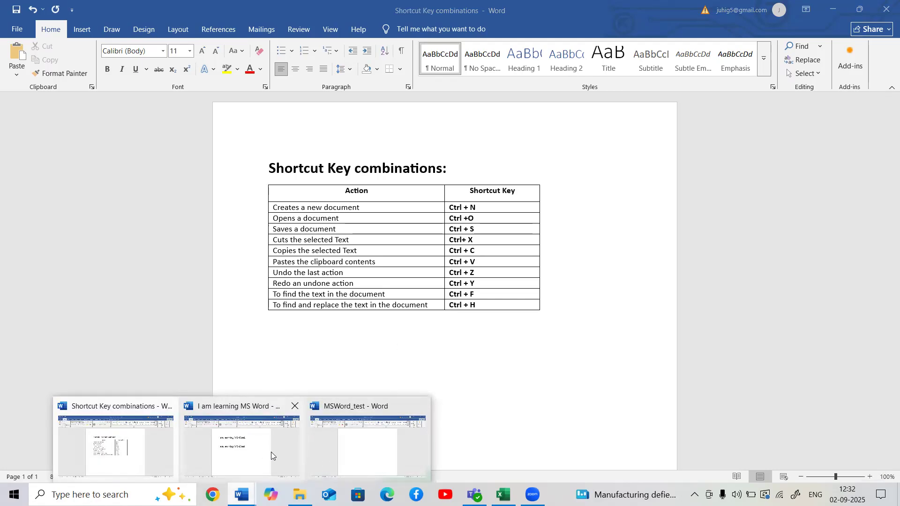
click(271, 452)
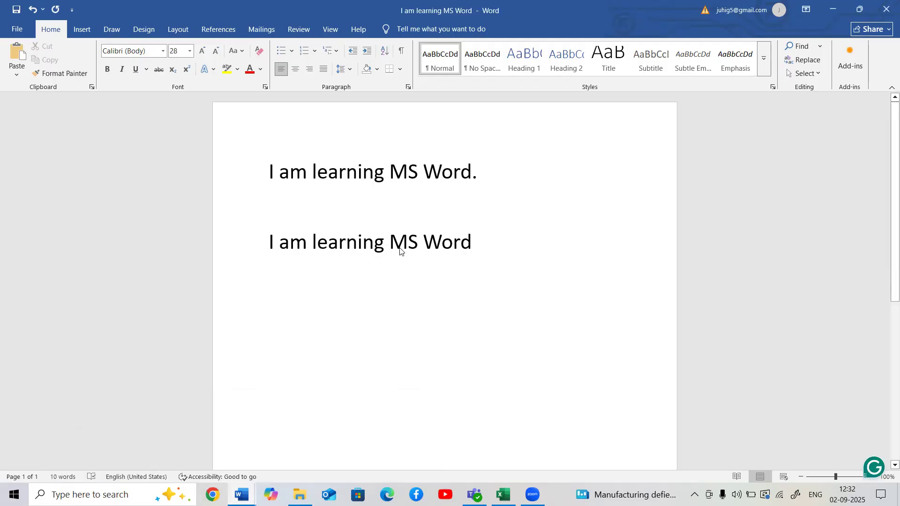
- Change the font of "MS Word" in the second sentence to Harrington
drag(390, 245, 465, 239)
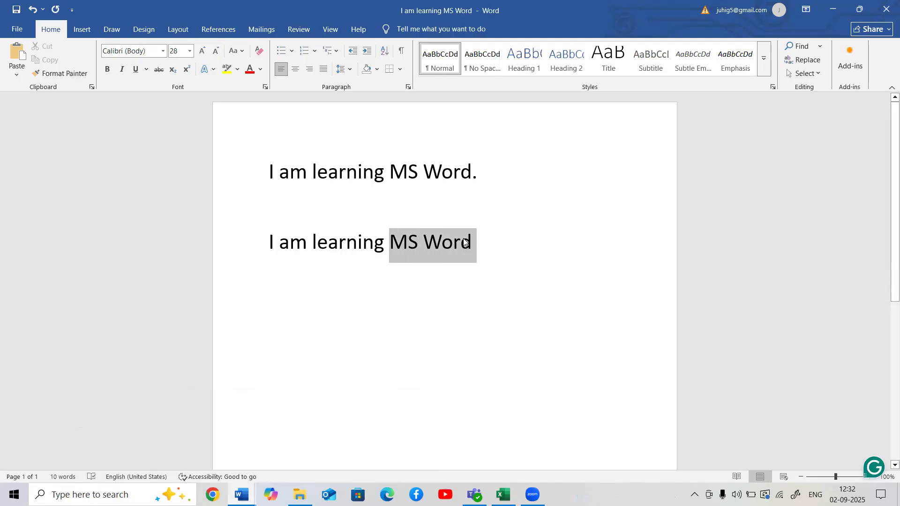
click(163, 52)
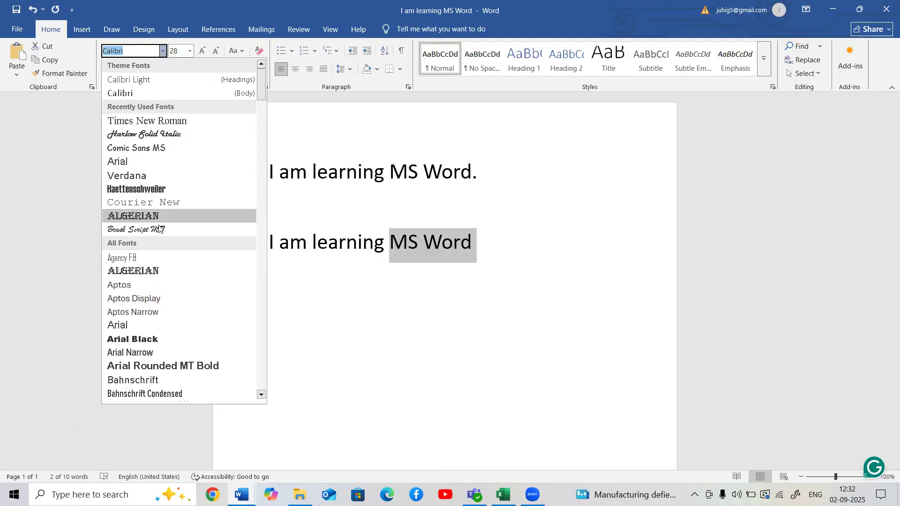
scroll(157, 262, down, 4)
scroll(157, 262, down, 10)
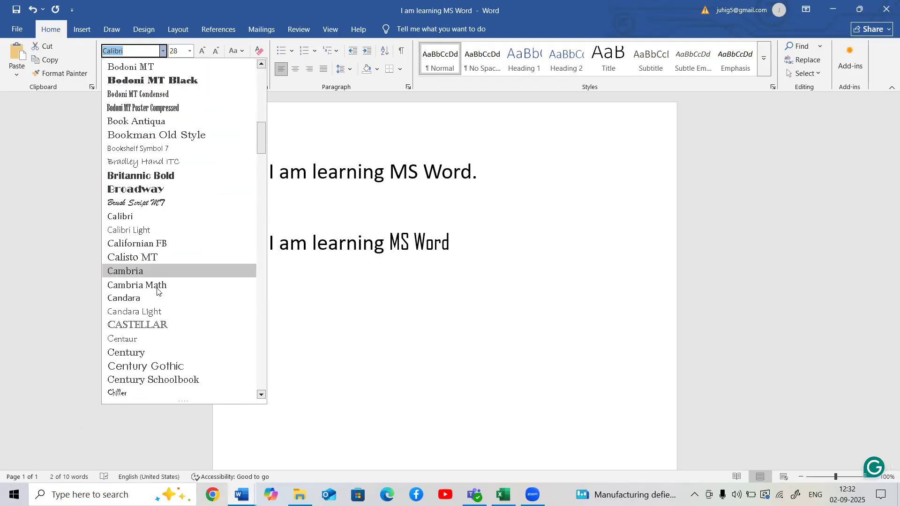
scroll(157, 291, down, 12)
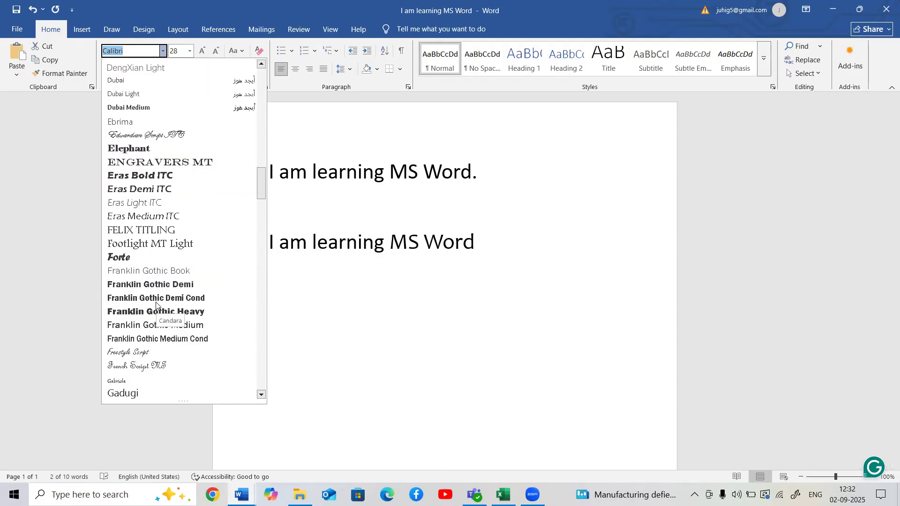
scroll(155, 370, down, 2)
scroll(155, 370, down, 3)
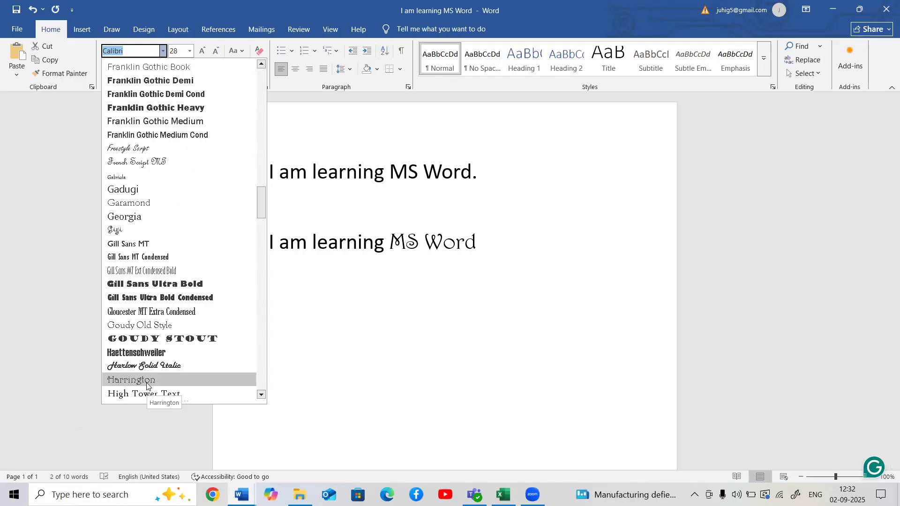
click(146, 383)
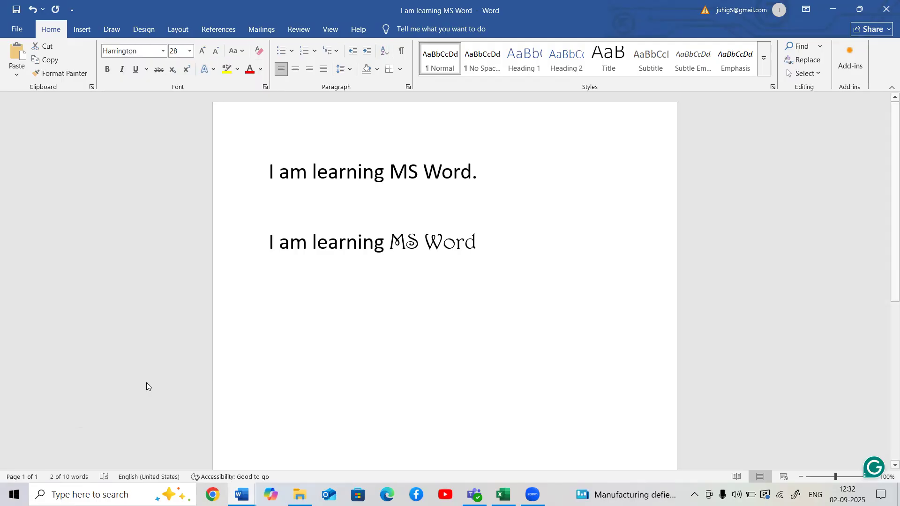
- Set the selected "MS Word" to font size 36 and the standard Blue font color
click(190, 51)
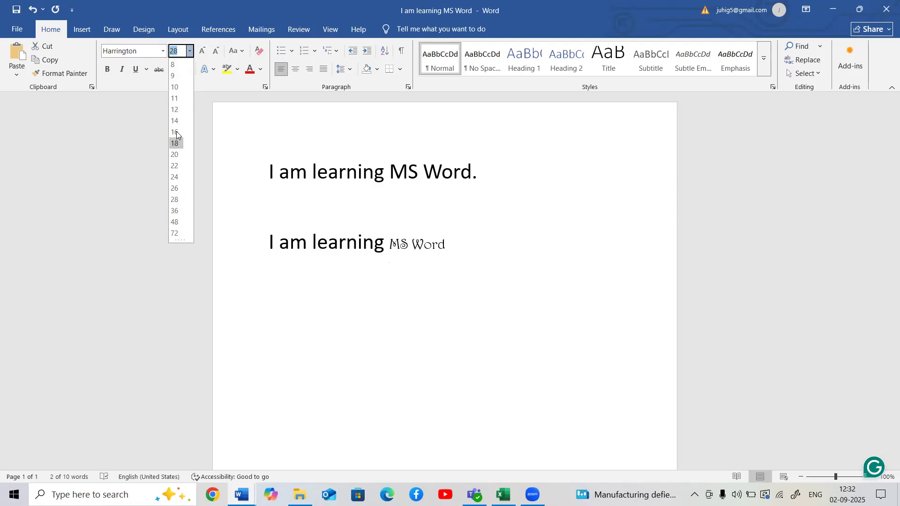
click(176, 210)
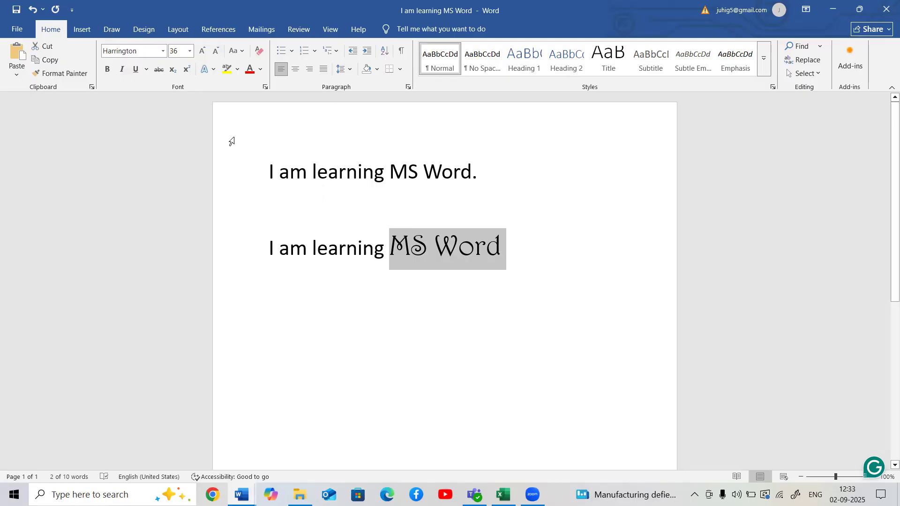
click(261, 70)
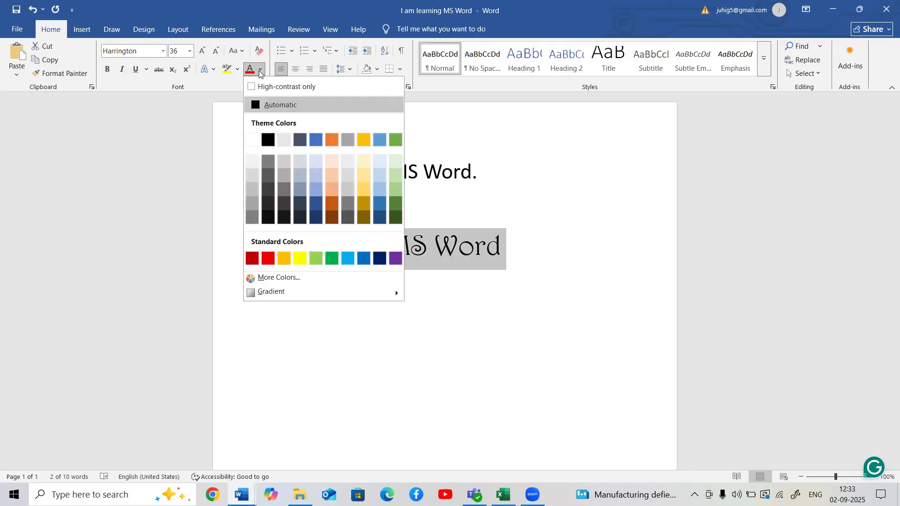
click(363, 258)
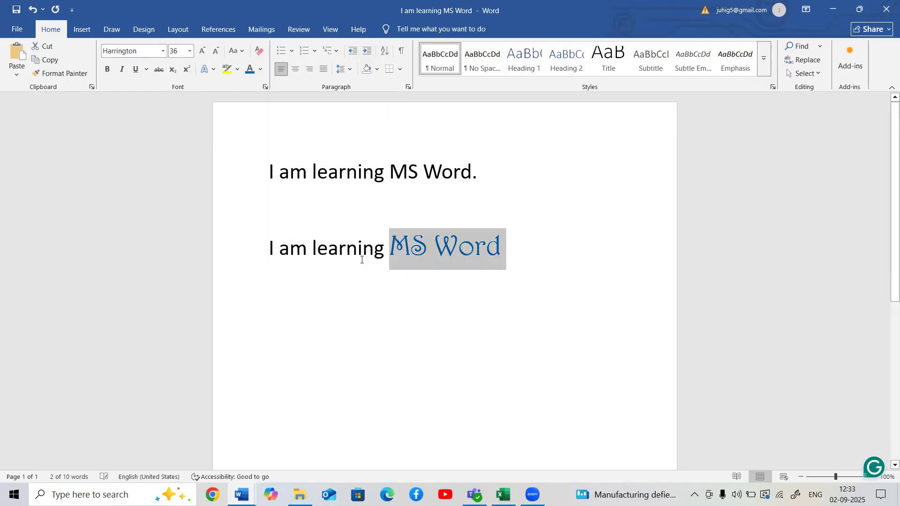
- Choose the standard Red font color for the selected "MS Word" in the Font dialog
right_click(413, 249)
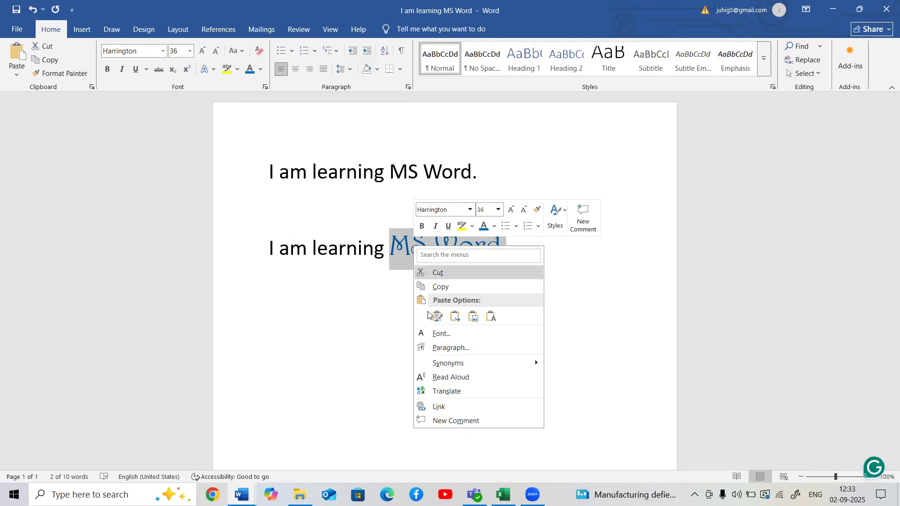
click(438, 334)
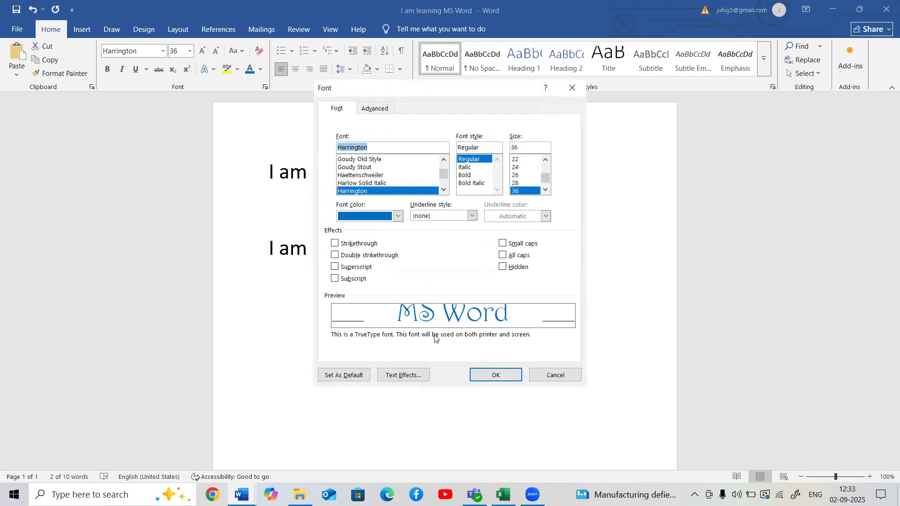
click(397, 216)
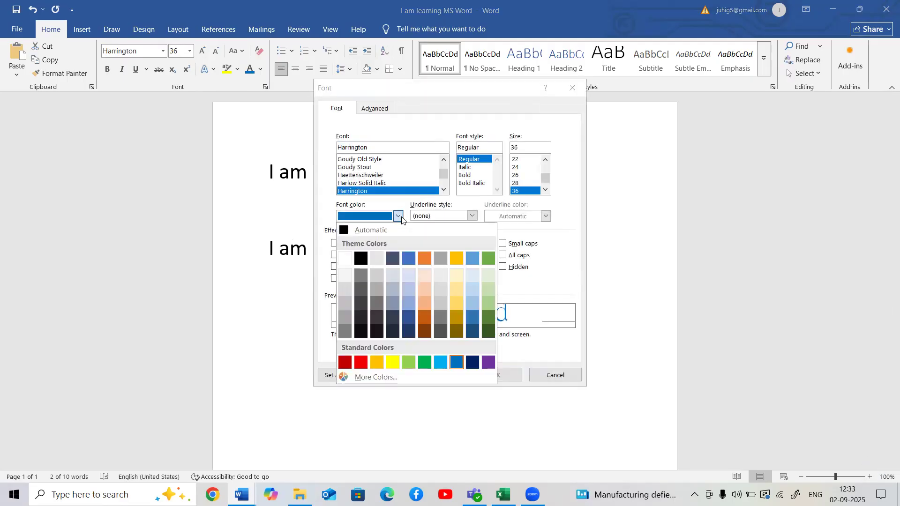
click(361, 363)
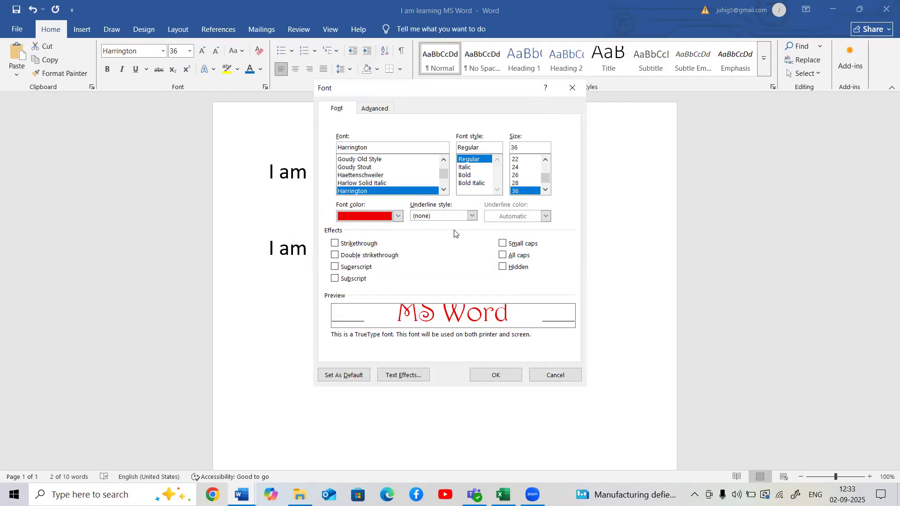
- Compare the Bold, Italic and Regular font styles for "MS Word" and apply Bold Italic
click(472, 183)
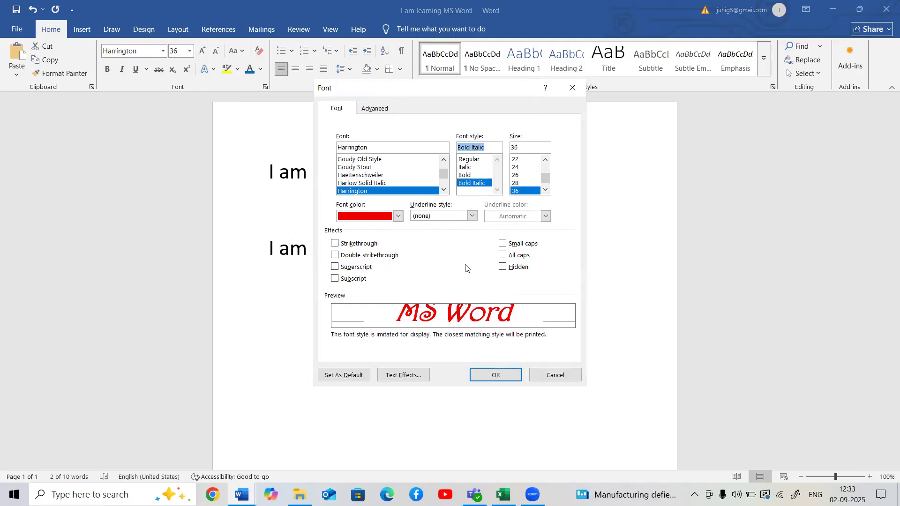
click(466, 175)
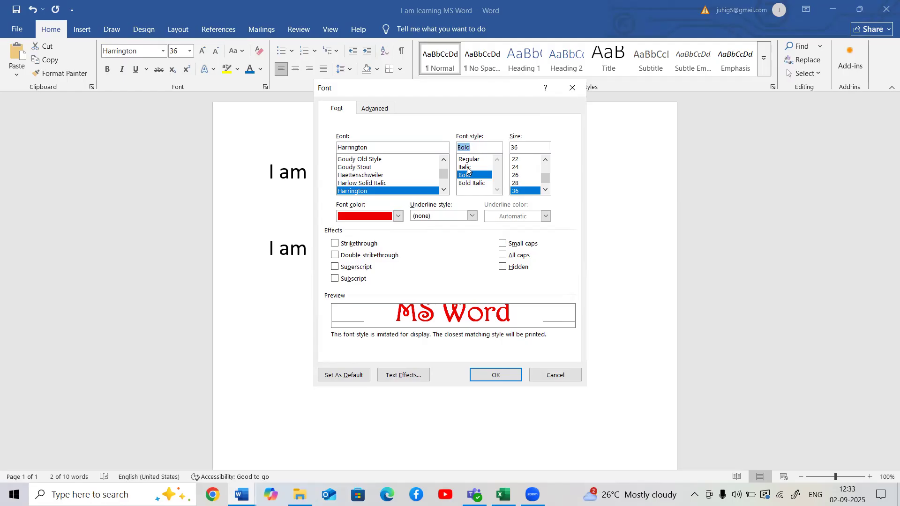
click(468, 168)
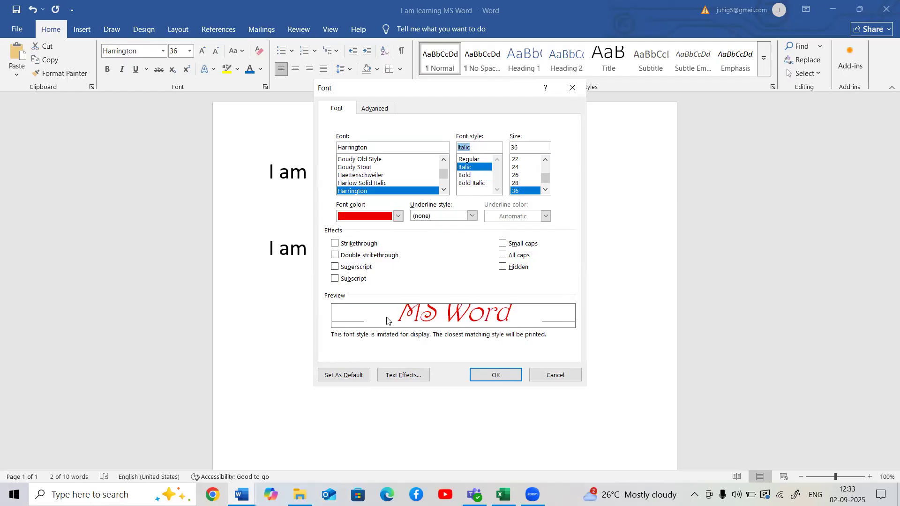
click(469, 159)
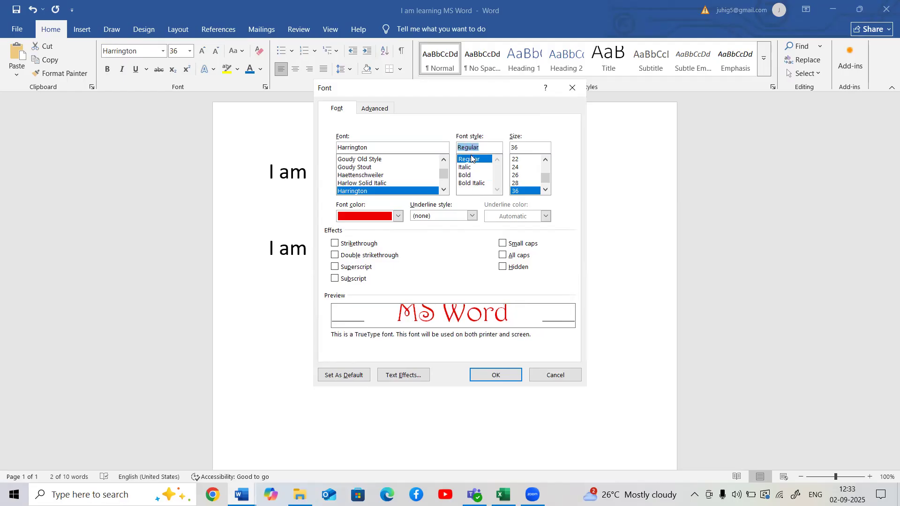
click(469, 183)
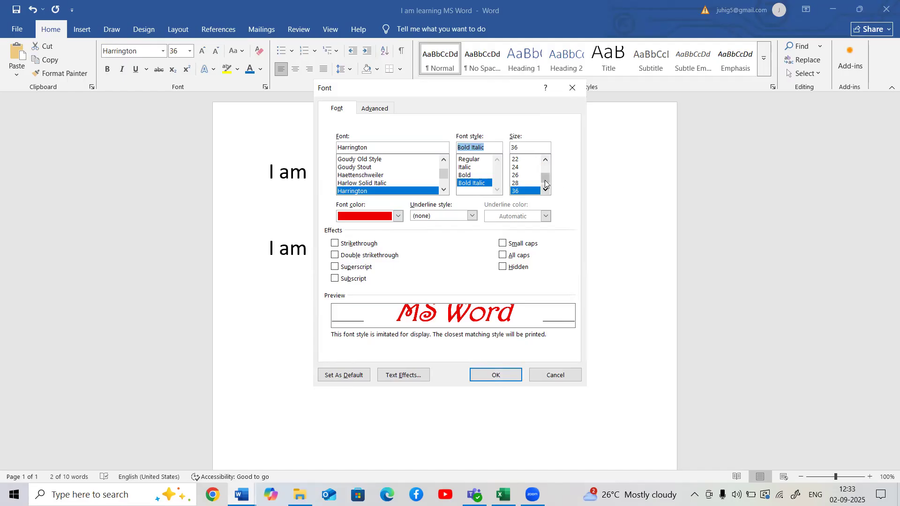
click(488, 381)
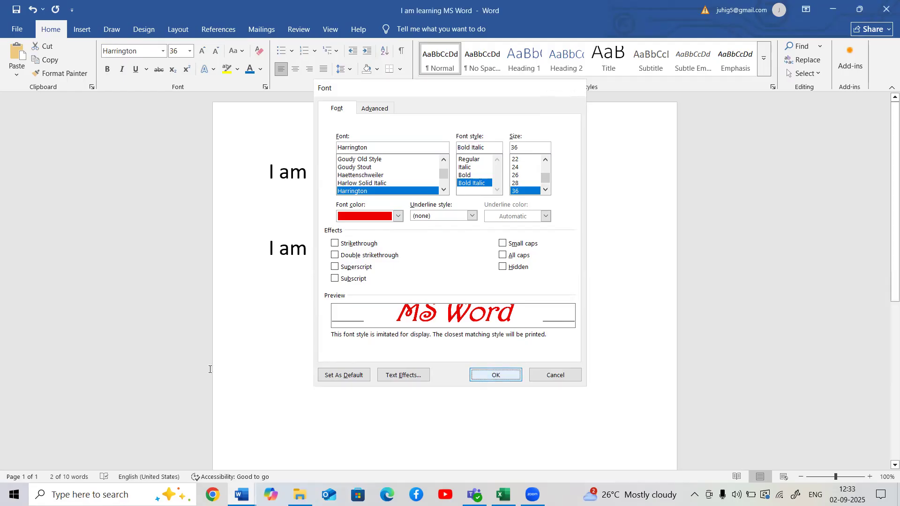
click(395, 310)
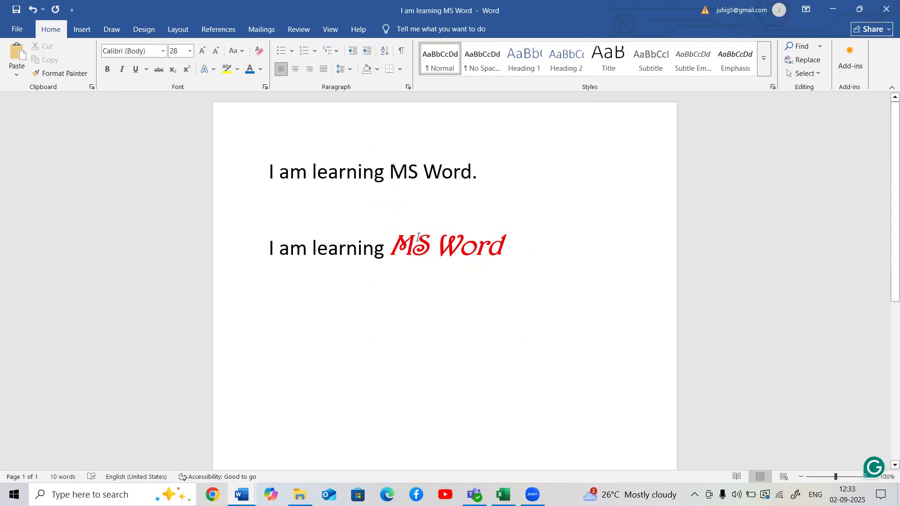
click(163, 52)
click(163, 52)
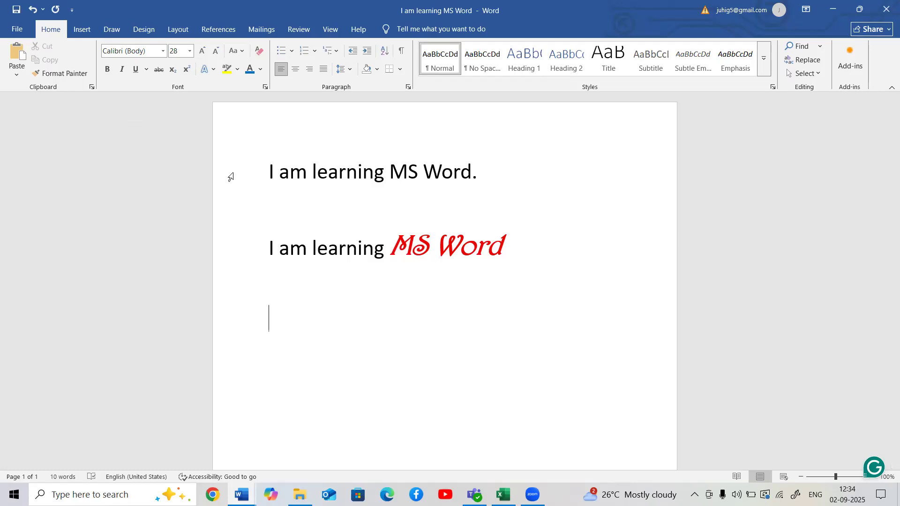
- Create a new blank document, view the recent files available to open, and return to the "I am learning MS Word" document
key(ctrl+n)
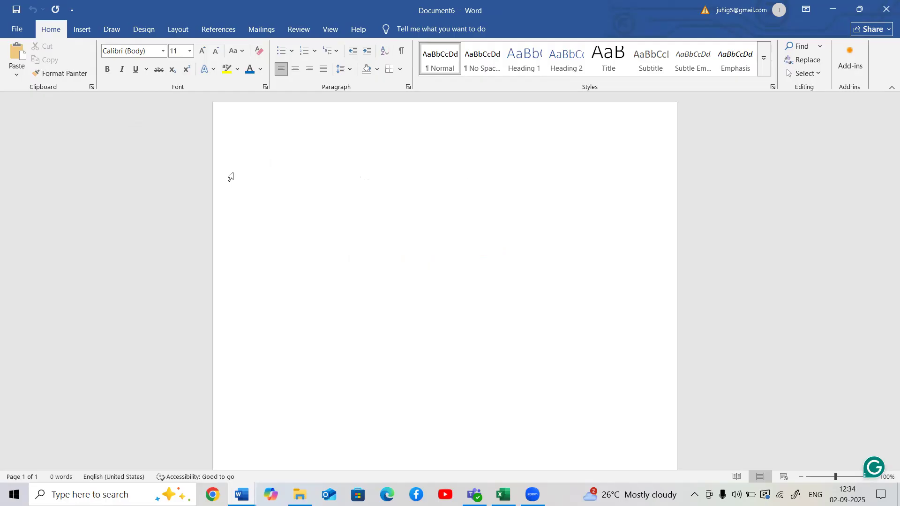
key(ctrl+o)
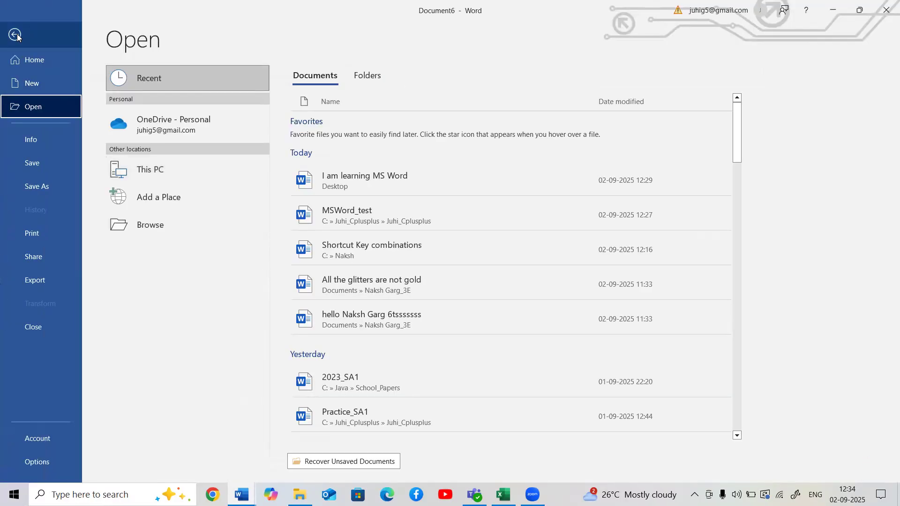
click(15, 34)
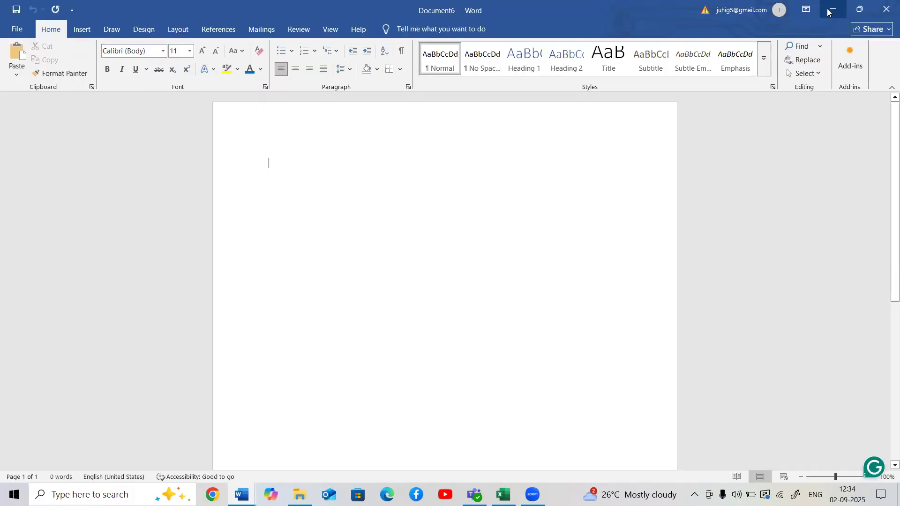
click(832, 10)
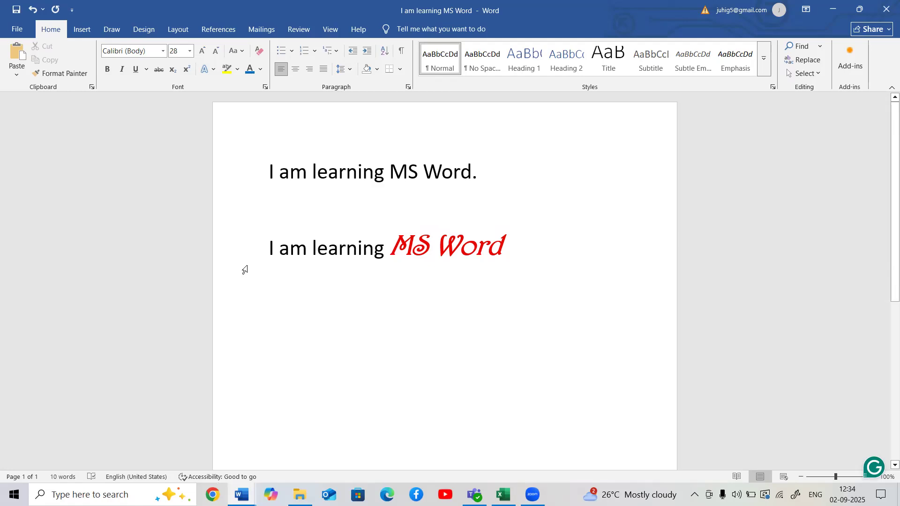
- Write "I want to undo" on the empty line below the second sentence
text(I )
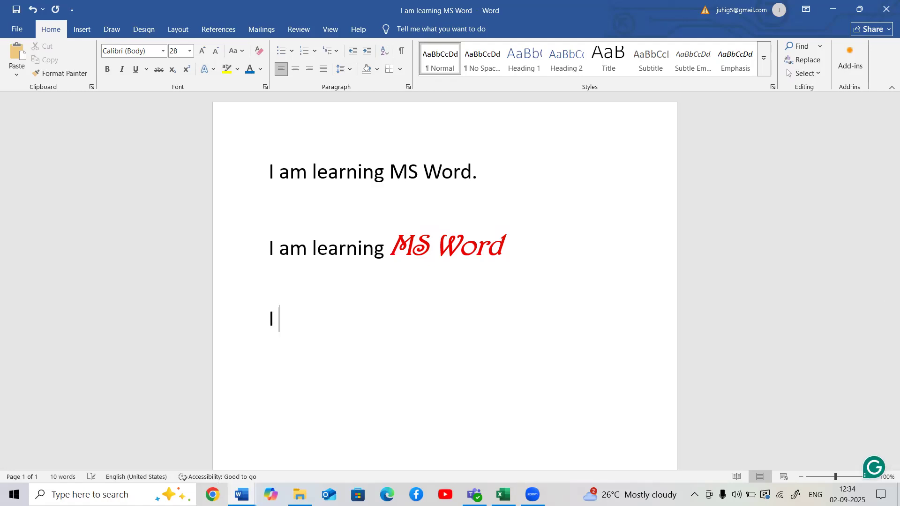
text(want to )
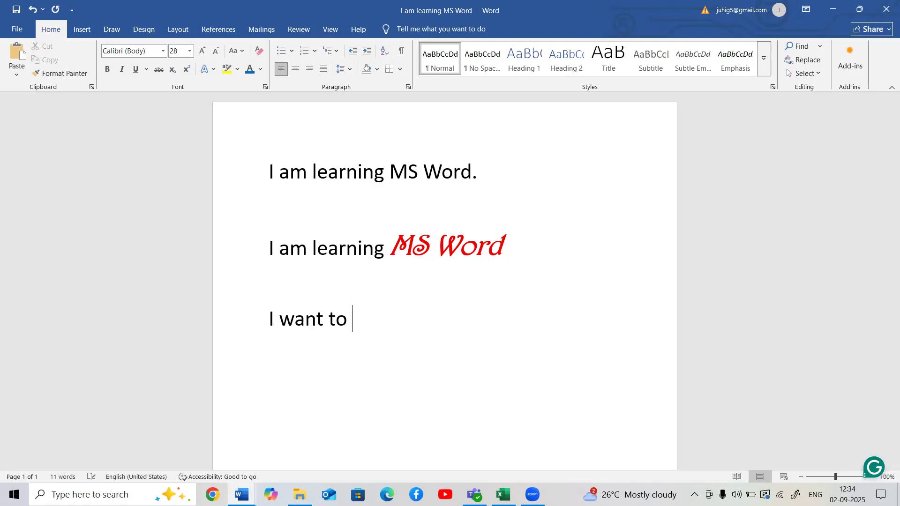
text(undo)
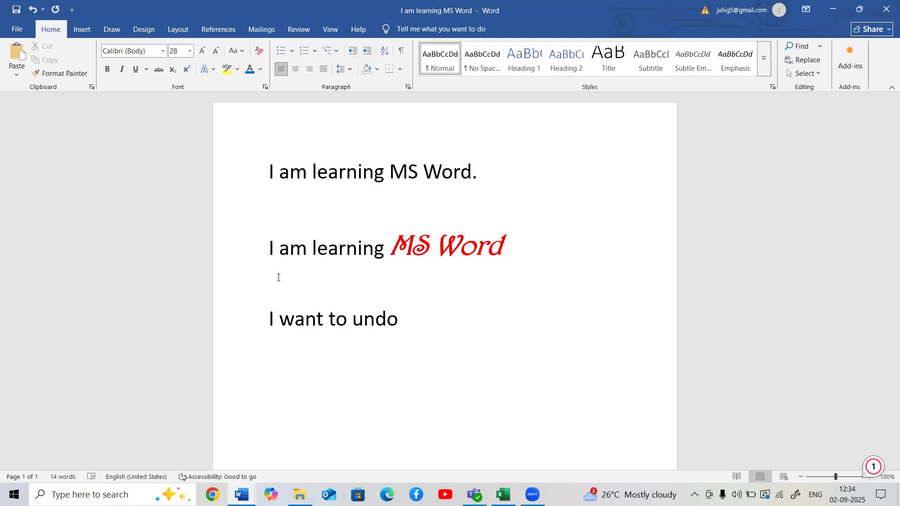
- Undo the typing of "want to undo" in the third line and redo it
key(ctrl+z)
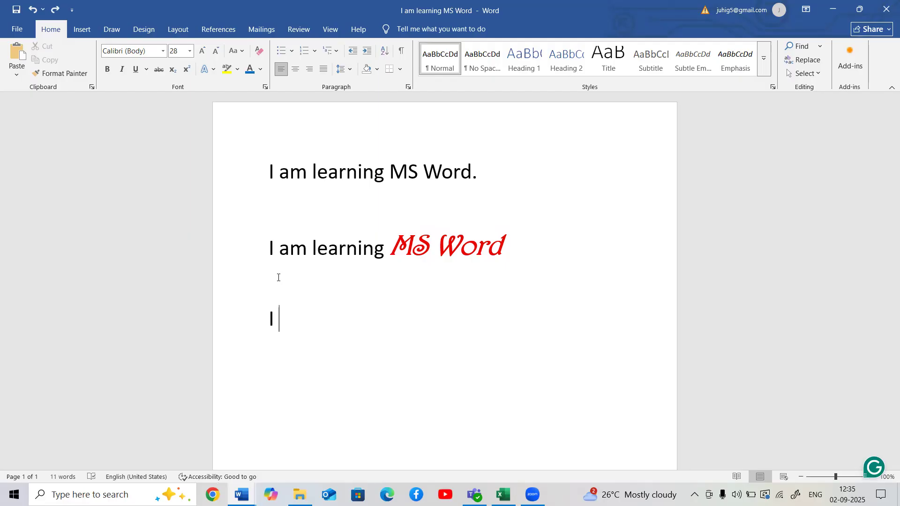
key(ctrl+y)
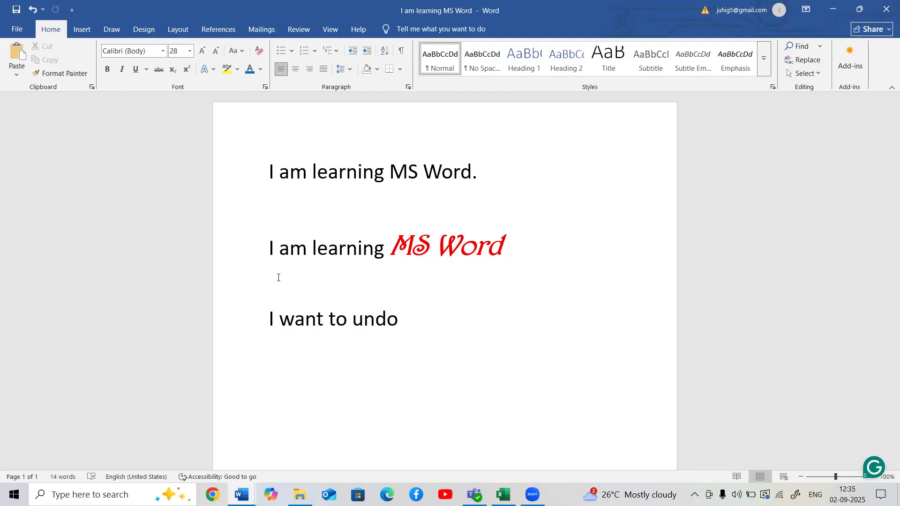
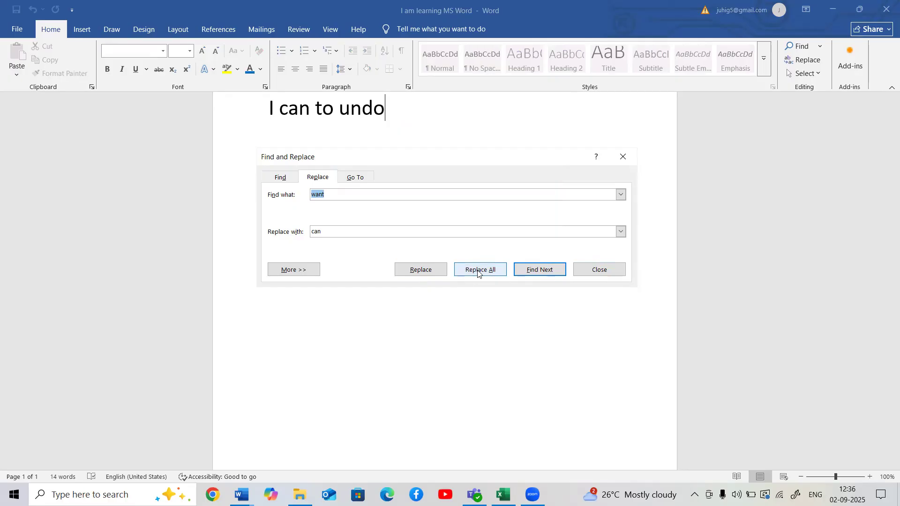
- Close the Find and Replace dialog and select the word "can" in the third line
click(610, 270)
scroll(401, 245, up, 5)
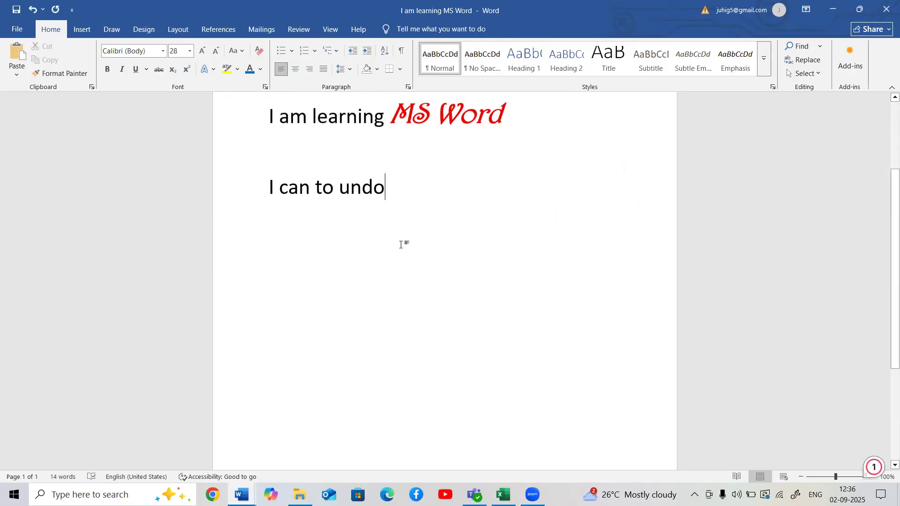
drag(279, 306, 310, 305)
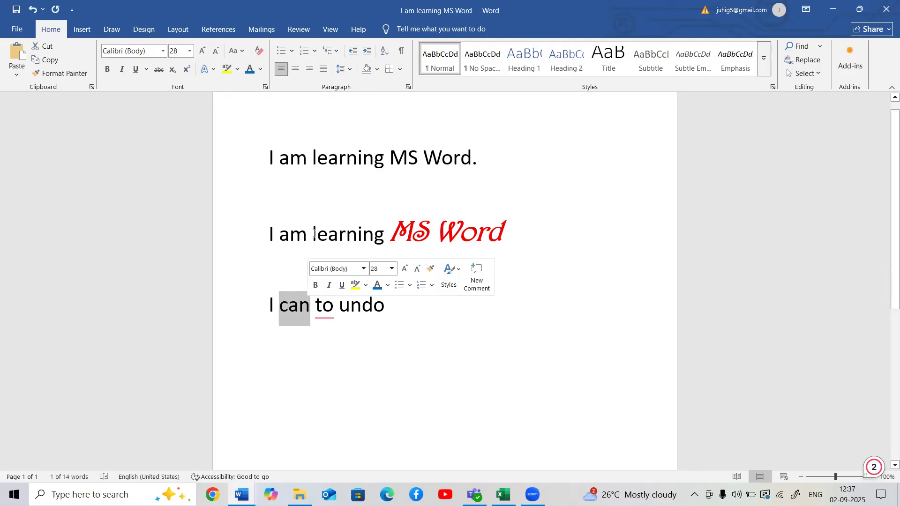
- Look up synonyms and antonyms of "learning" from the second line in the Thesaurus, close it, and reopen it for the same word
drag(314, 233, 383, 241)
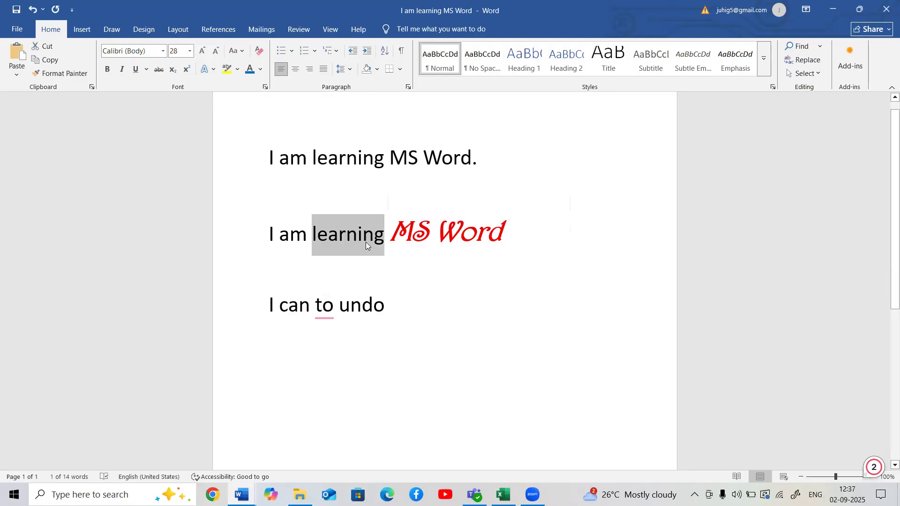
right_click(366, 242)
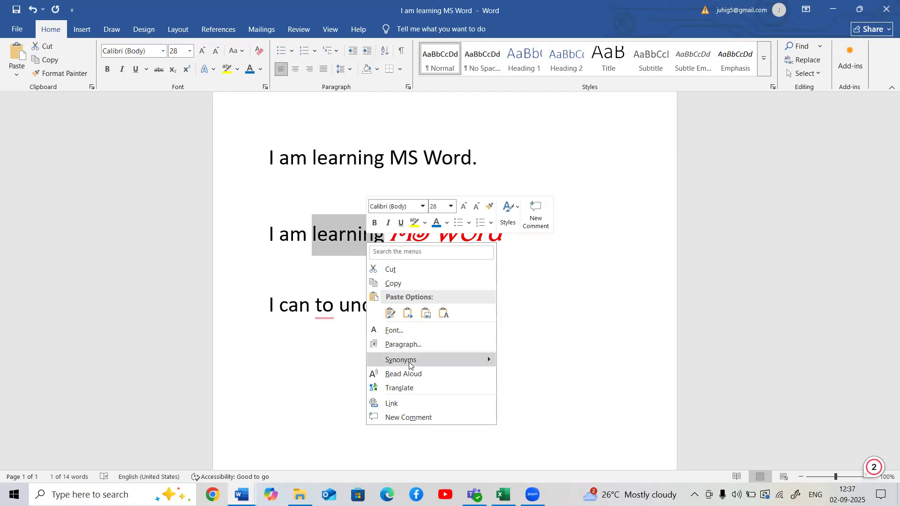
mouse_move(409, 365)
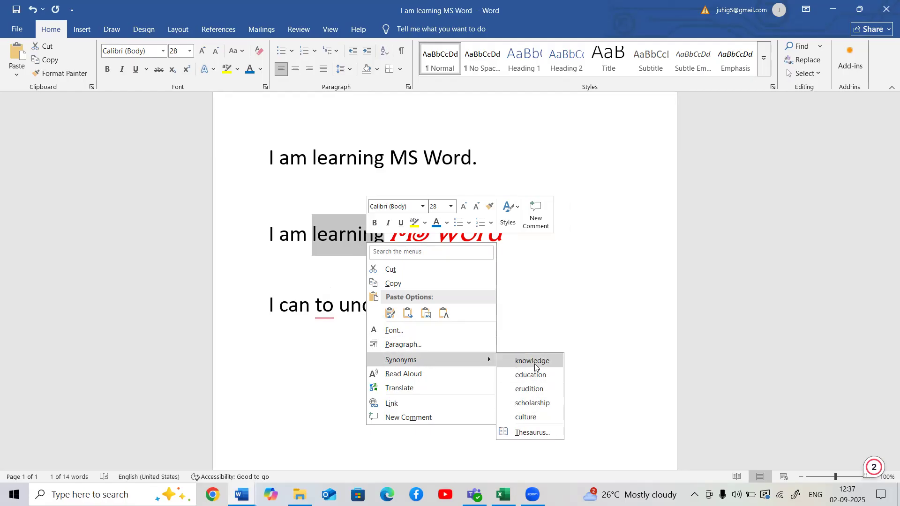
click(534, 433)
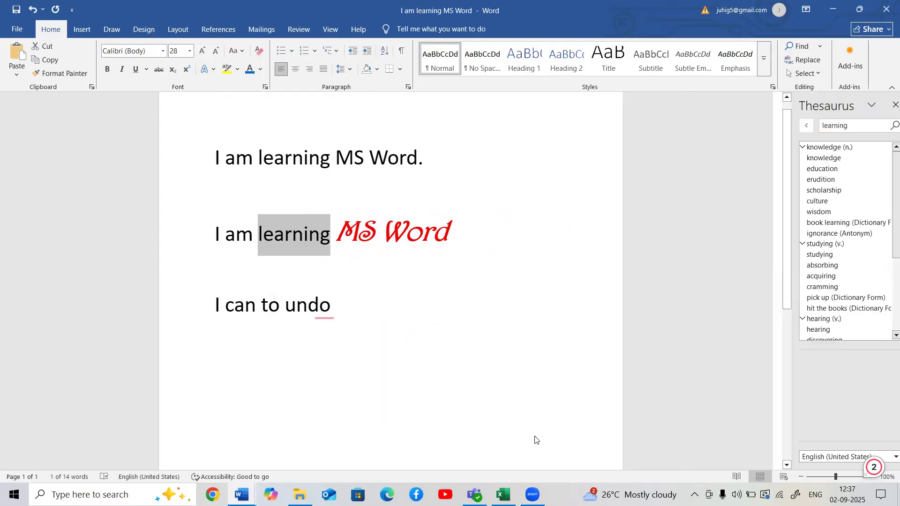
scroll(849, 186, down, 3)
scroll(849, 186, down, 2)
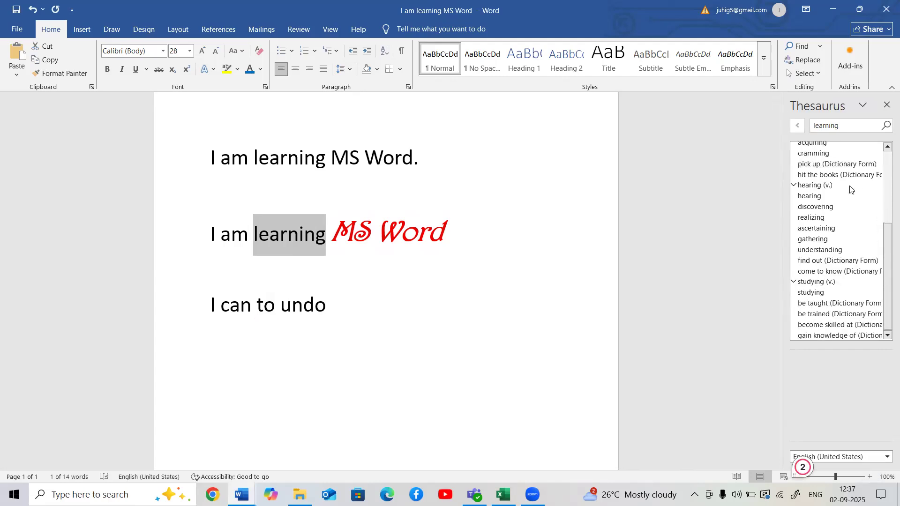
scroll(849, 185, up, 2)
scroll(849, 185, up, 2)
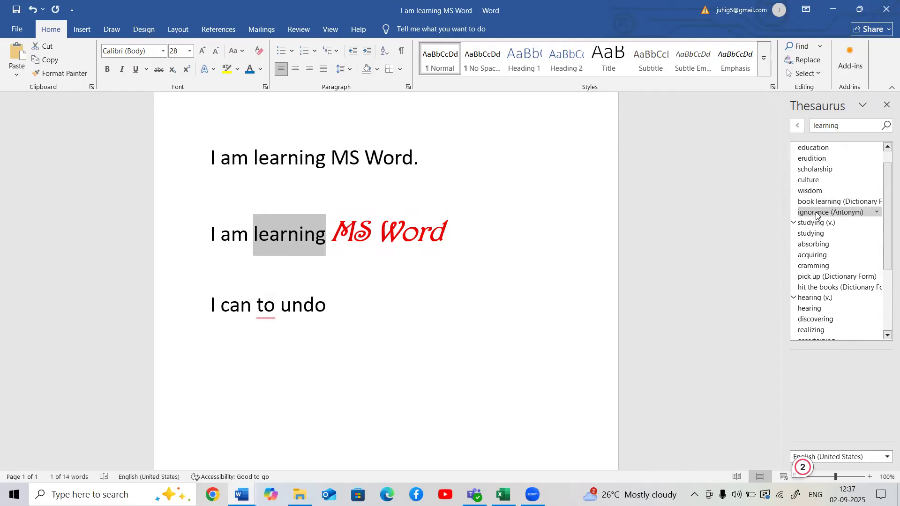
scroll(816, 215, up, 1)
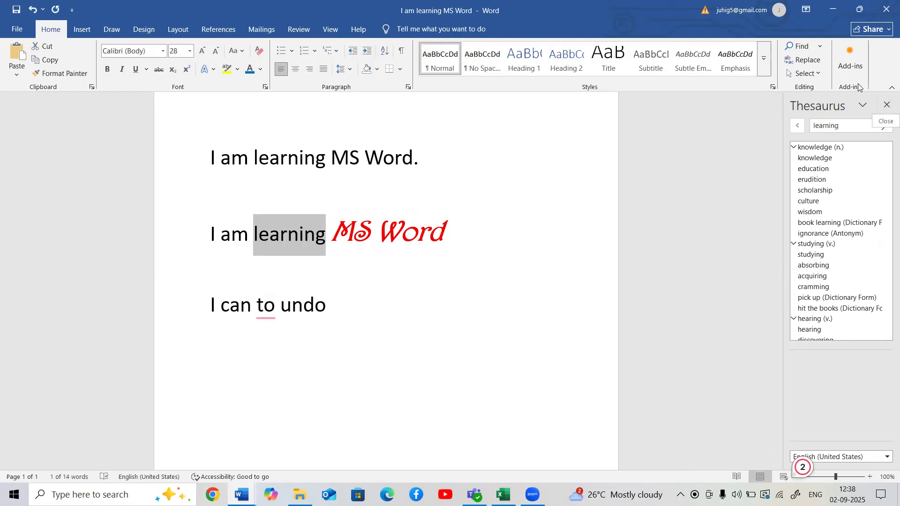
click(885, 107)
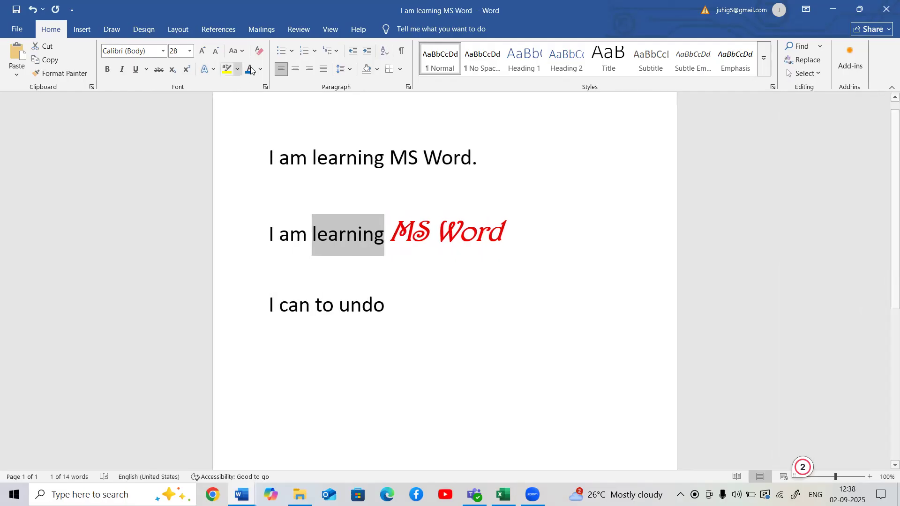
click(298, 30)
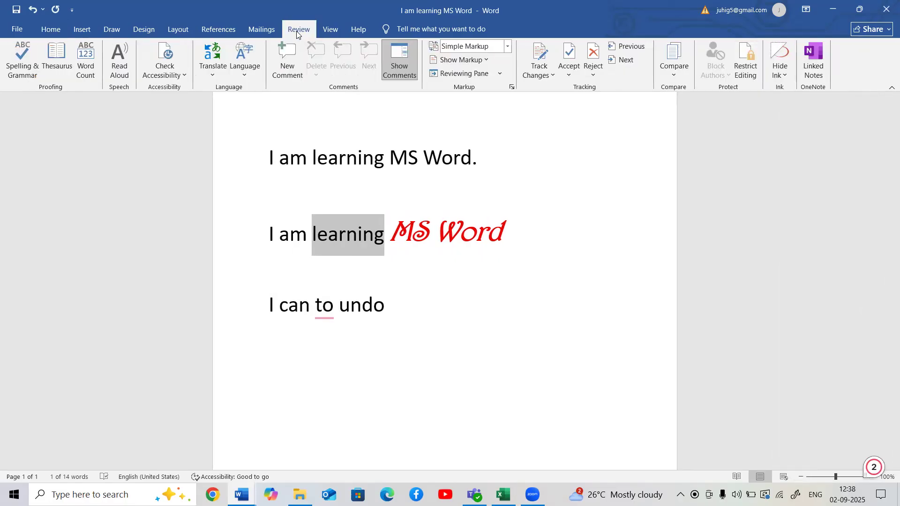
click(56, 70)
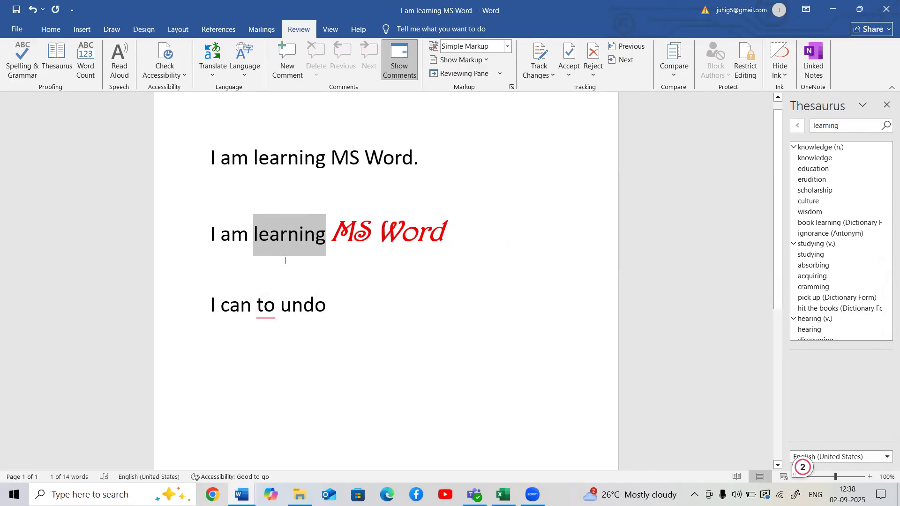
- Close the Thesaurus and apply the Double strikethrough font effect to the whole line "I can to undo"
click(199, 316)
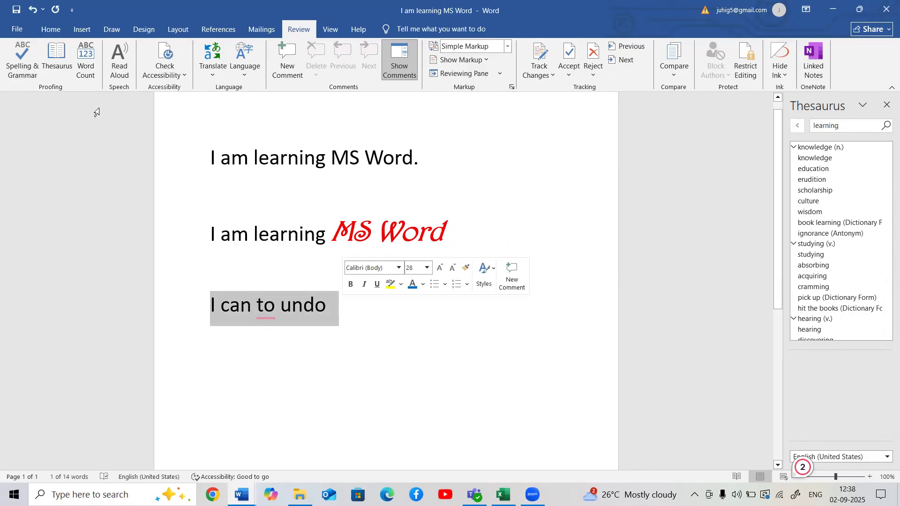
click(51, 29)
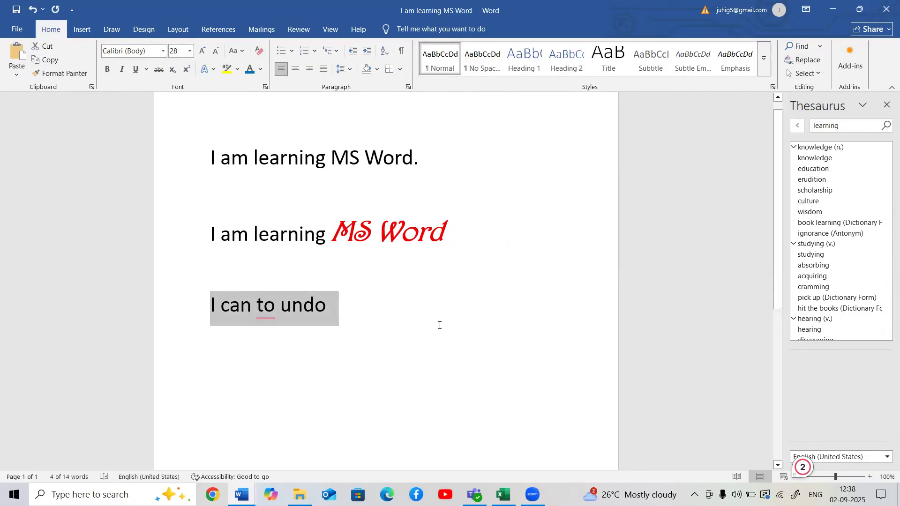
click(886, 105)
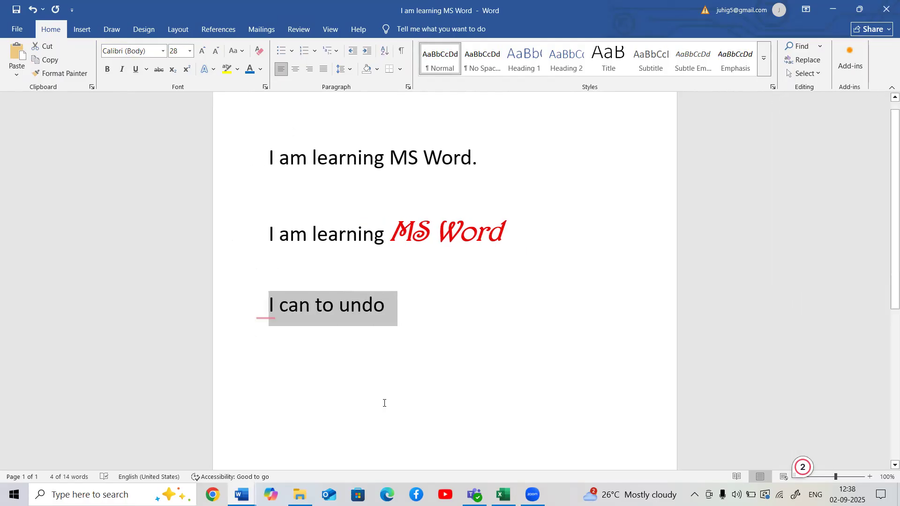
right_click(363, 314)
click(400, 217)
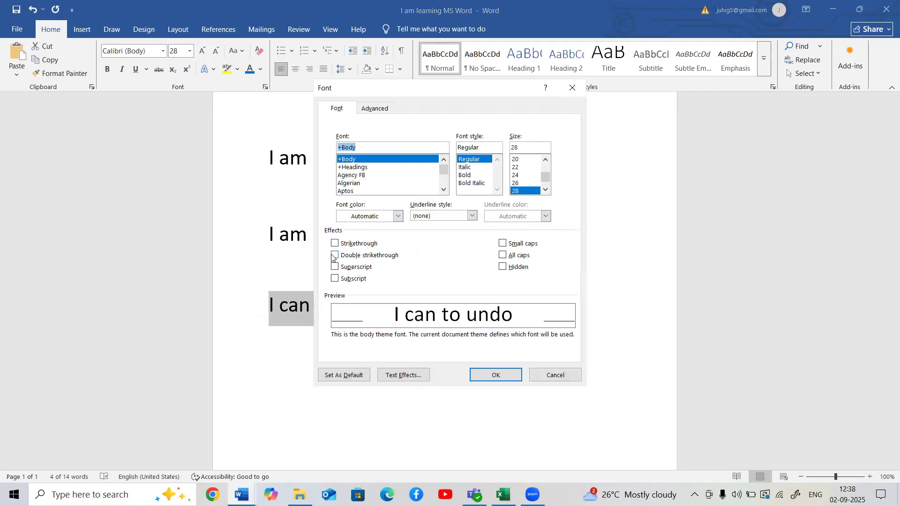
click(334, 255)
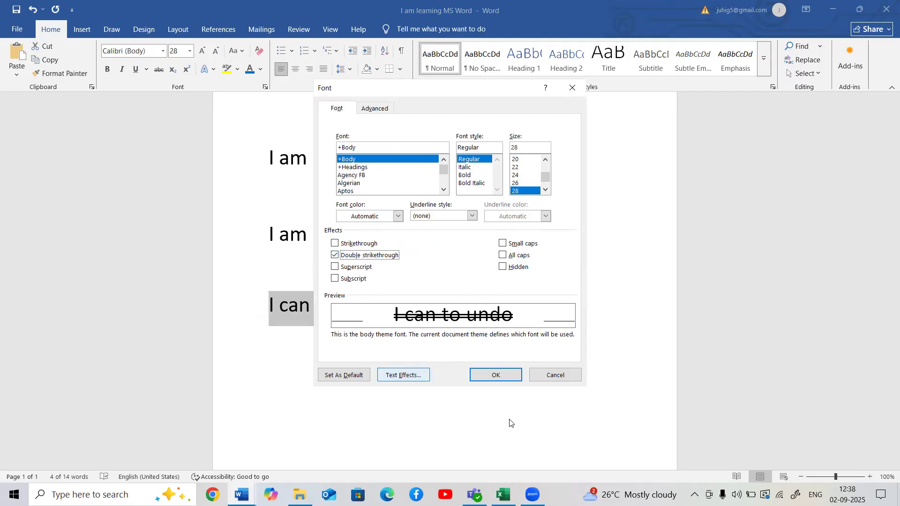
click(496, 375)
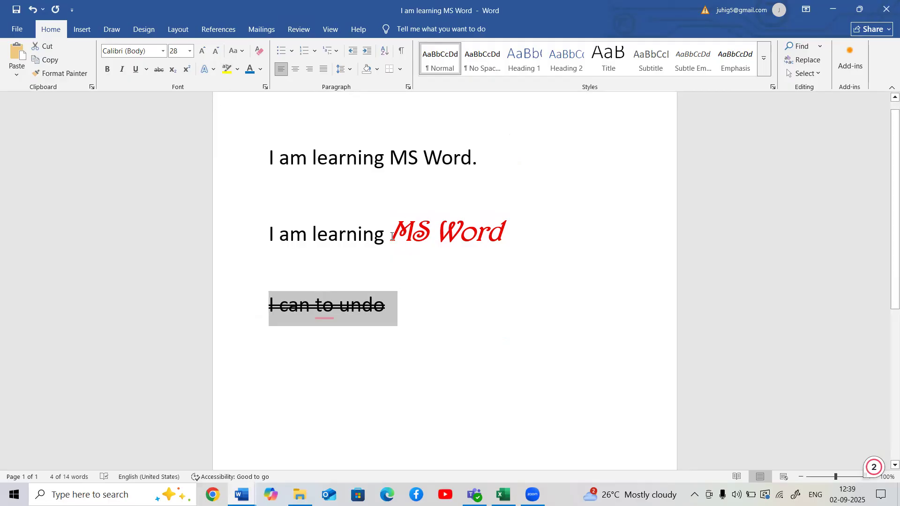
- Give "MS Word" in the second line a text outline in the standard purple color
drag(397, 228, 499, 230)
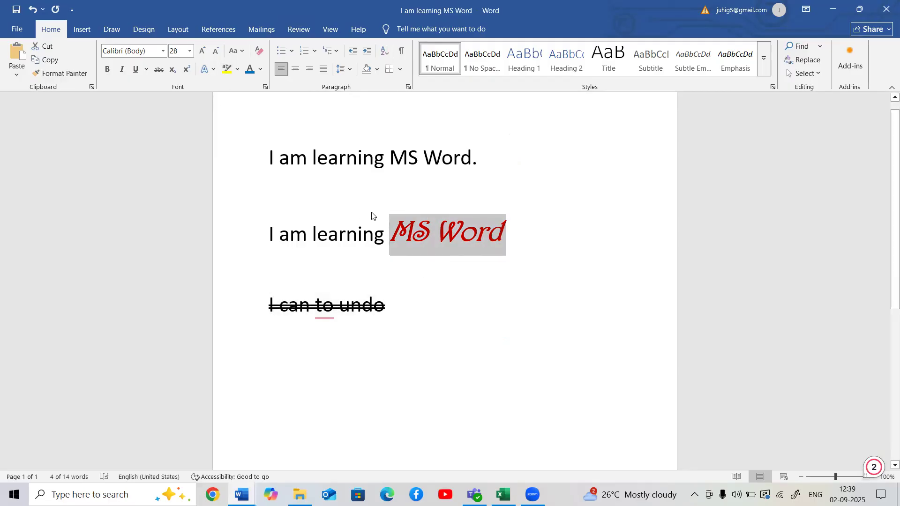
click(213, 71)
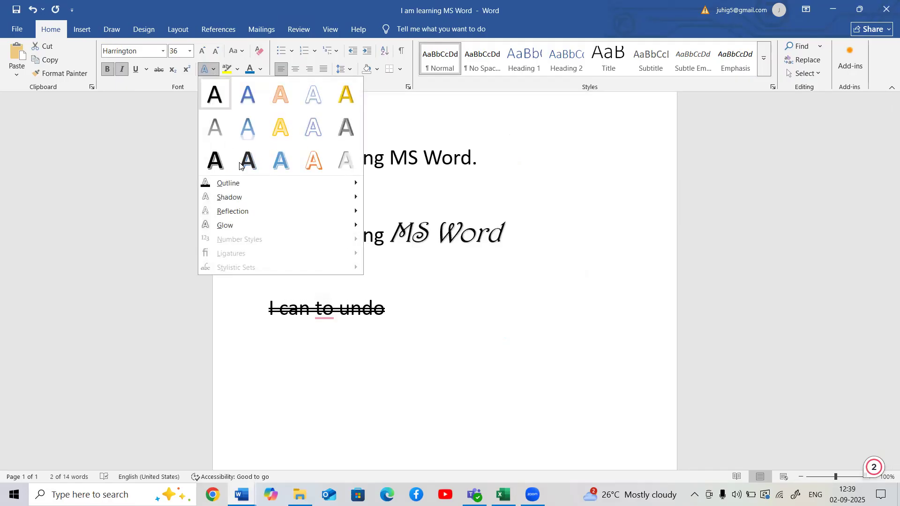
mouse_move(242, 184)
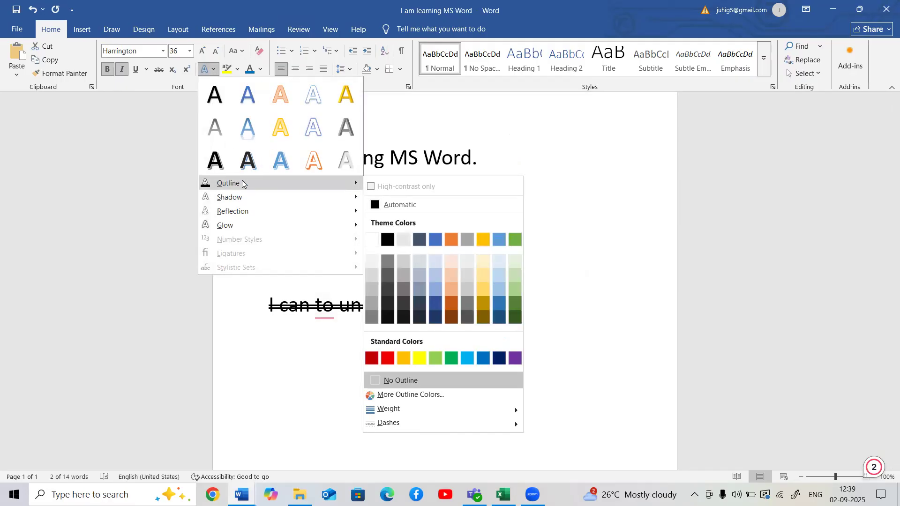
click(517, 359)
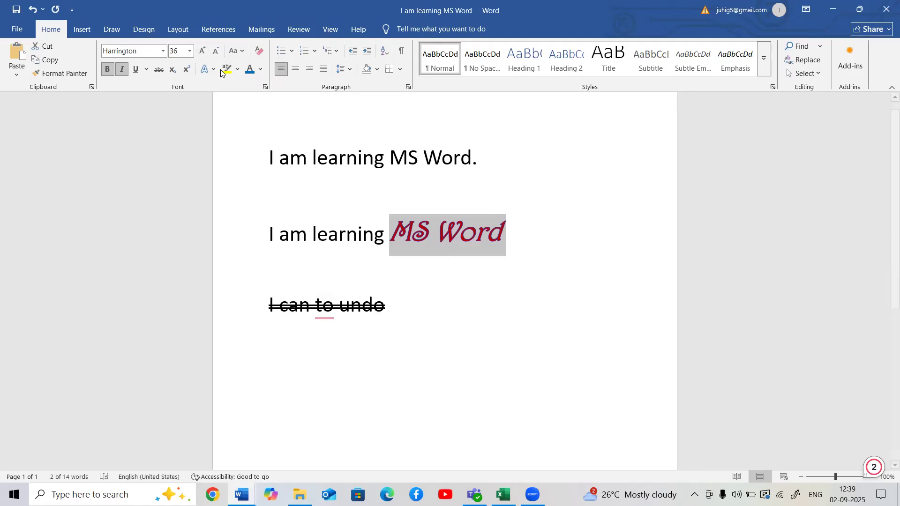
- Give "MS Word" in the first line a standard purple text outline with a weight of 1½ pt
drag(390, 152, 472, 153)
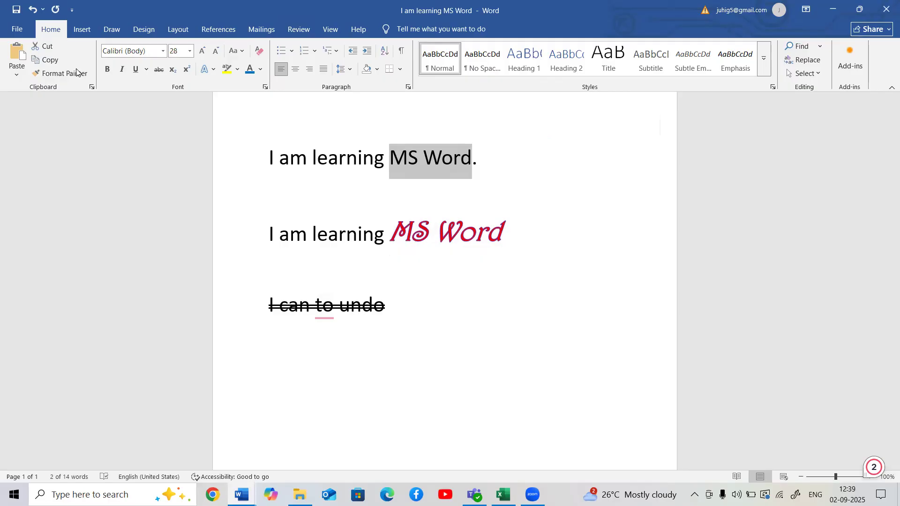
click(211, 72)
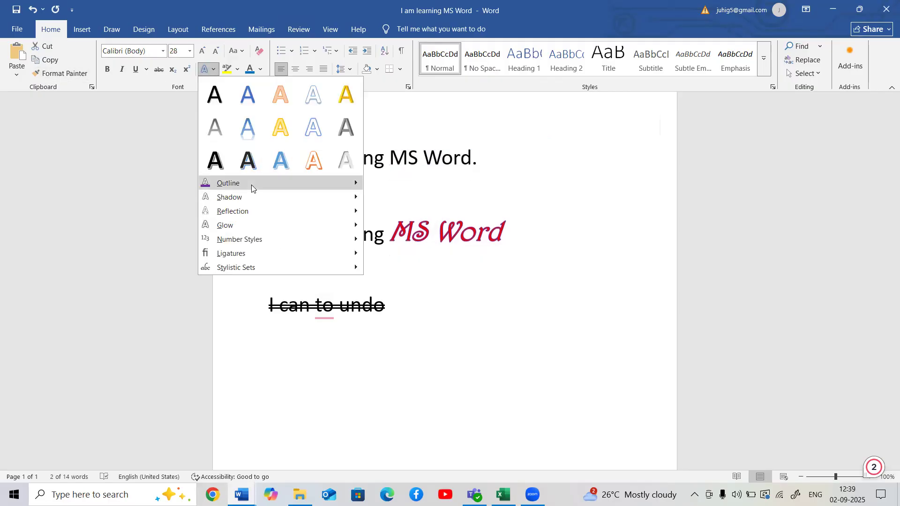
mouse_move(359, 187)
click(514, 358)
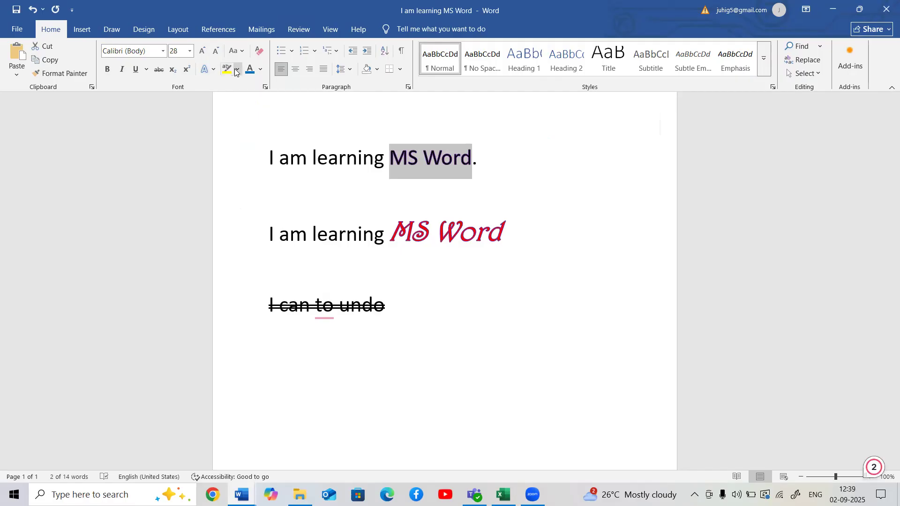
click(210, 71)
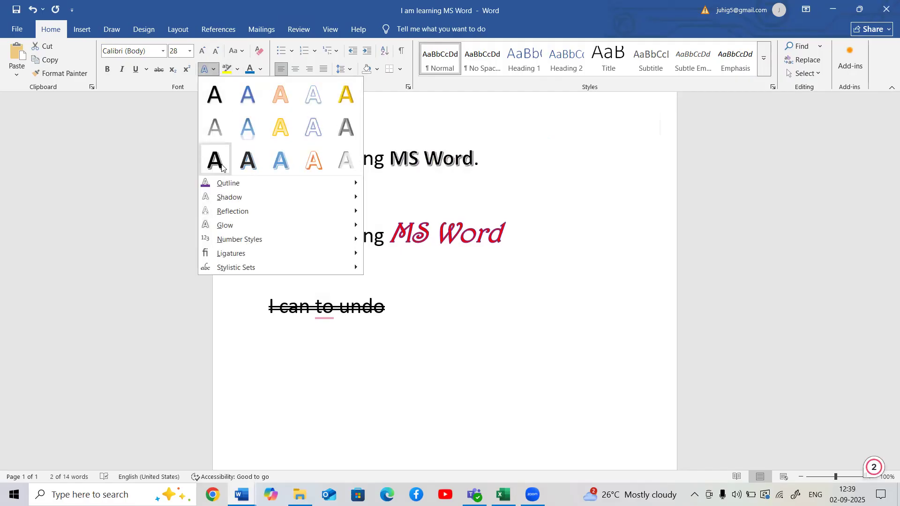
mouse_move(228, 185)
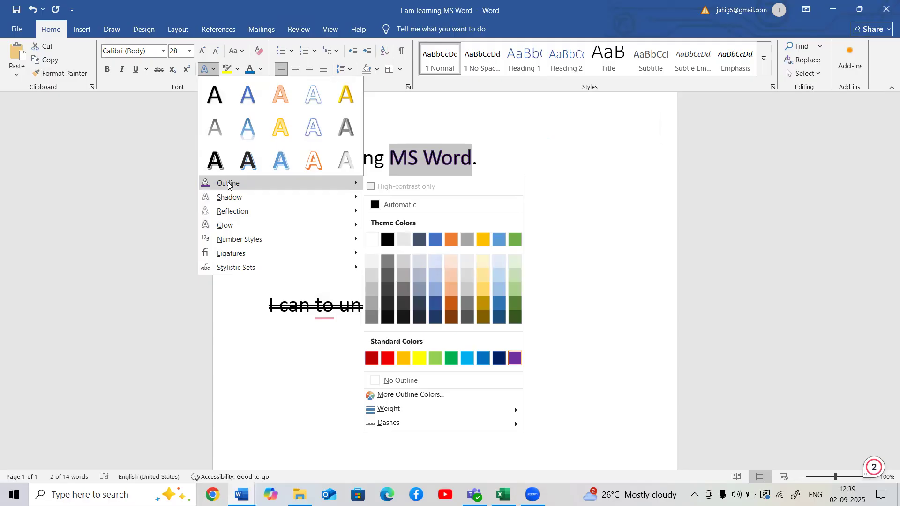
mouse_move(456, 409)
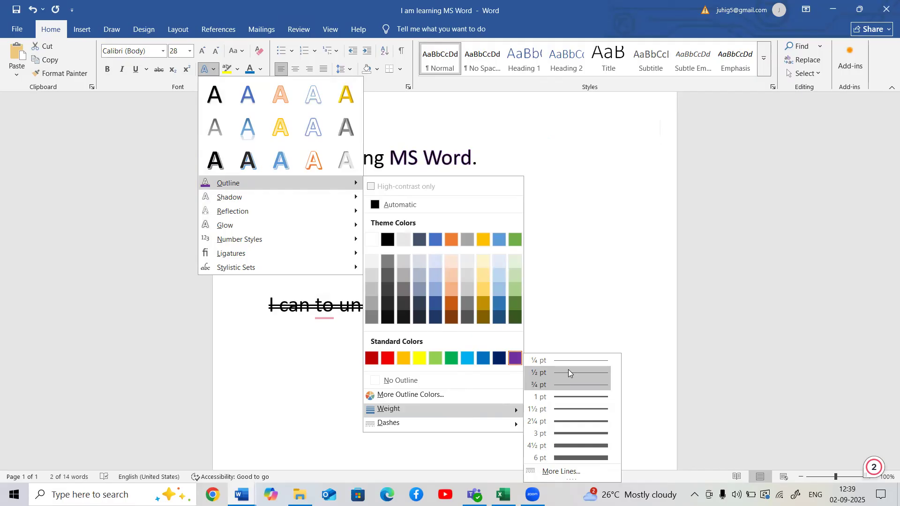
click(576, 410)
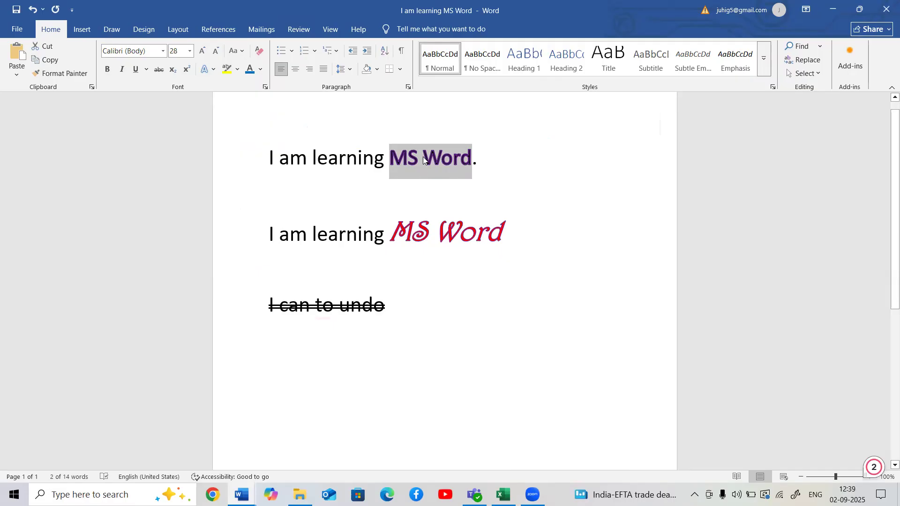
- Preview thicker outline weights up to 6 pt on "MS Word" in the first line without applying one
click(213, 70)
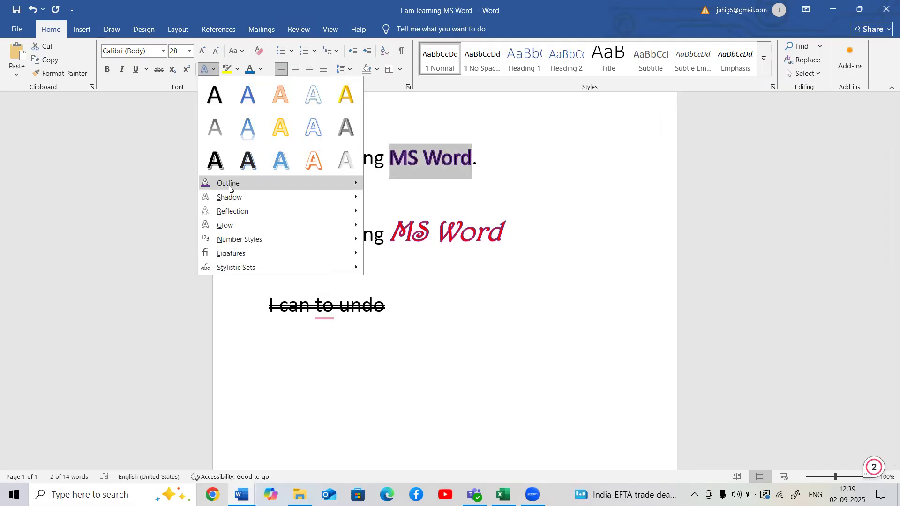
mouse_move(229, 184)
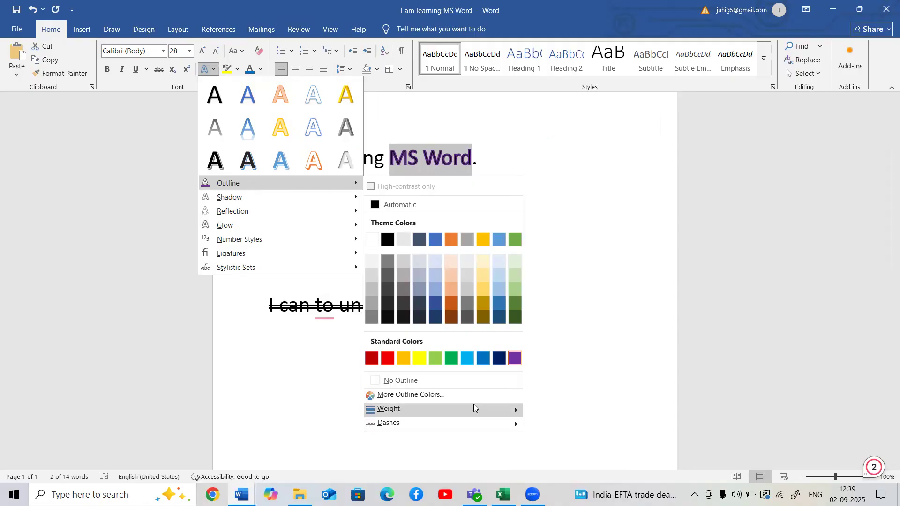
mouse_move(474, 406)
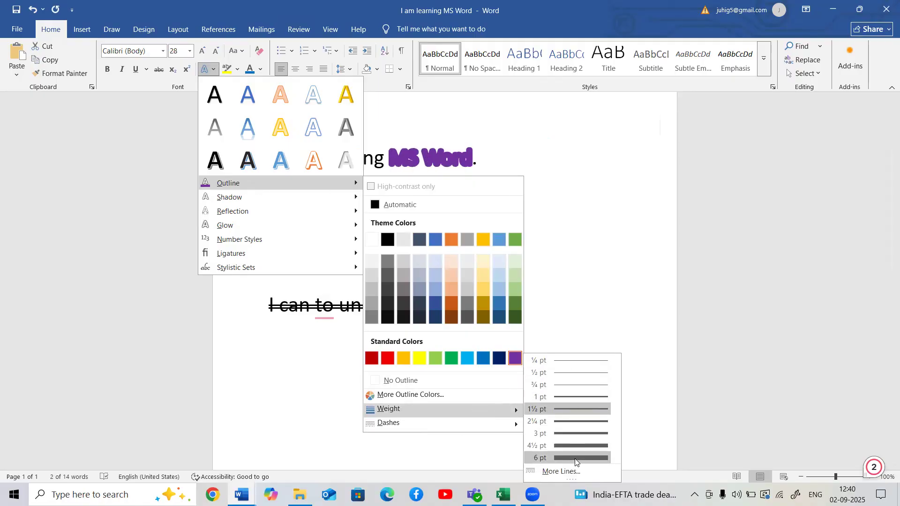
click(549, 238)
- Apply an outer shadow text effect to "MS Word" in the second line
drag(404, 225, 508, 228)
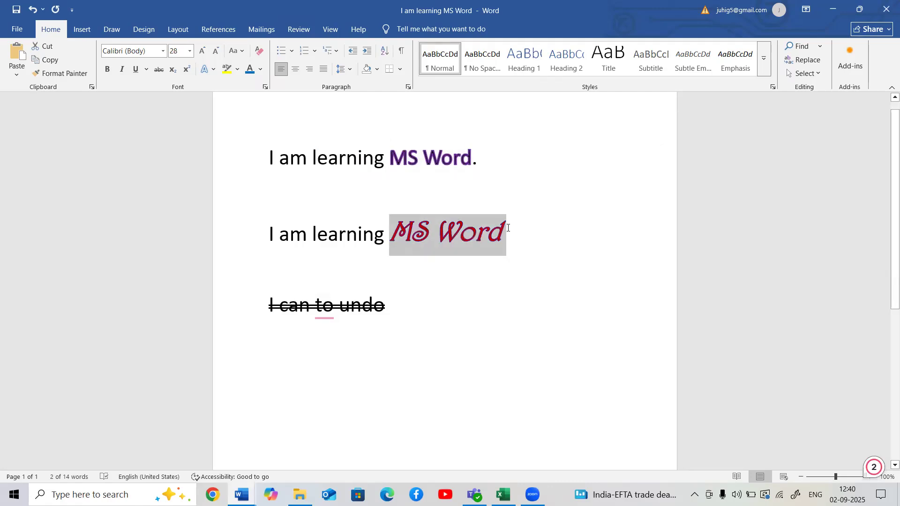
click(211, 70)
mouse_move(236, 200)
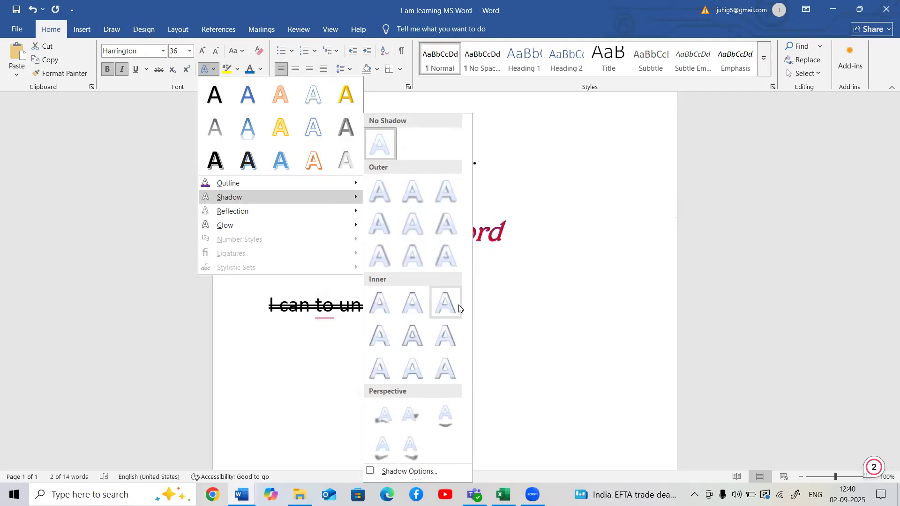
click(448, 236)
click(160, 263)
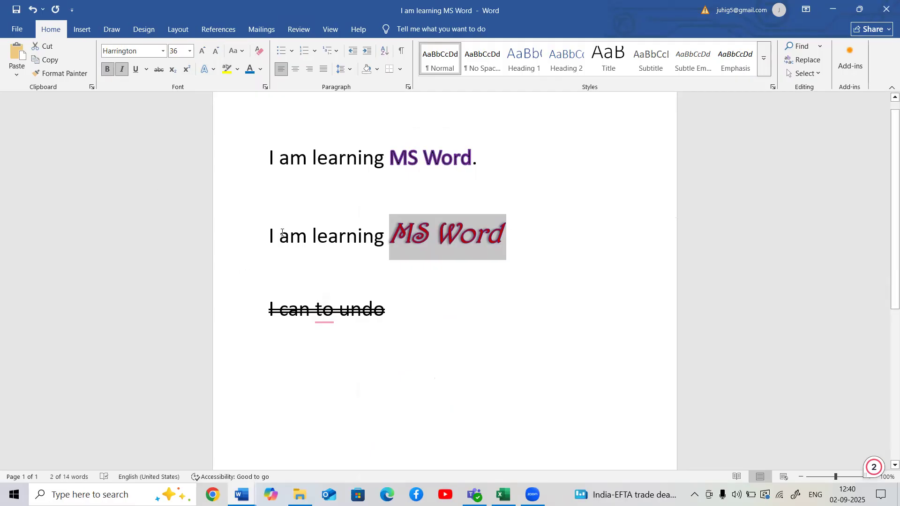
- Apply the last of the reflection variations to "MS Word" in the first line
drag(470, 158, 391, 160)
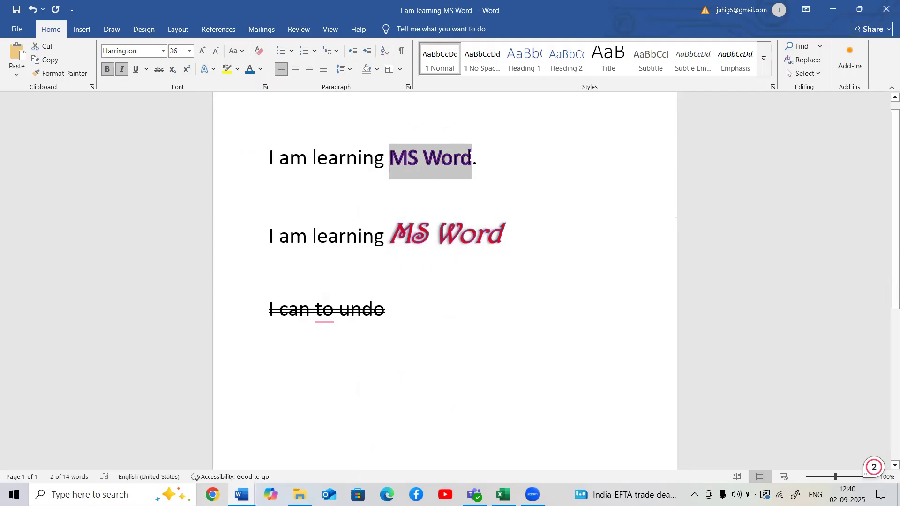
click(206, 70)
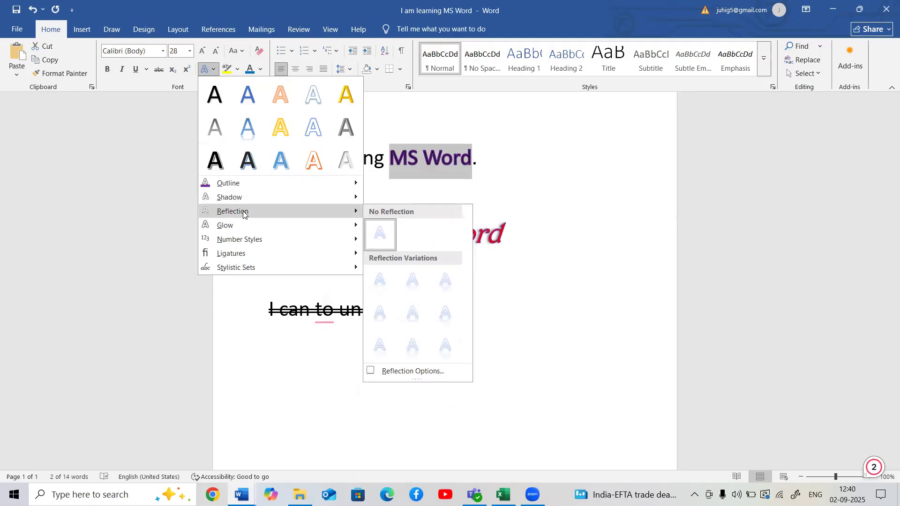
click(446, 351)
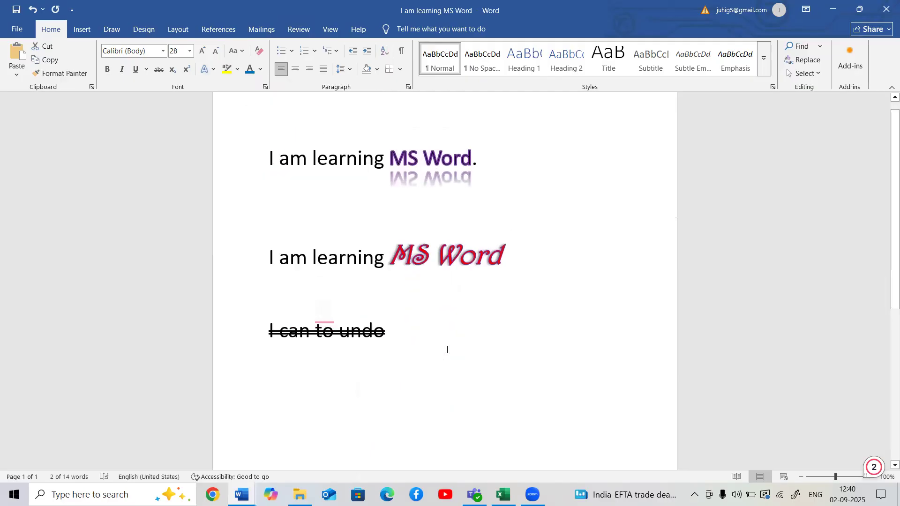
click(505, 226)
- Apply a yellow glow of the largest size variation to "MS Word" in the second line
drag(389, 256, 479, 245)
click(205, 69)
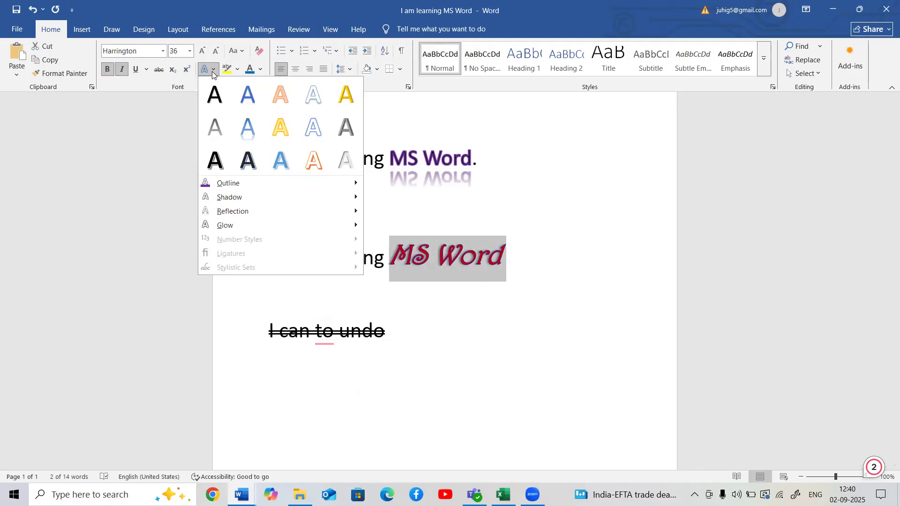
mouse_move(245, 225)
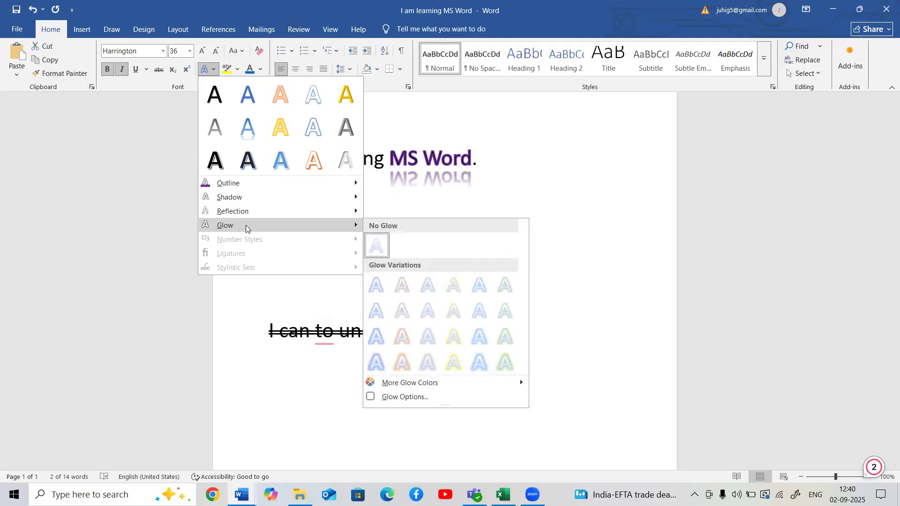
click(447, 364)
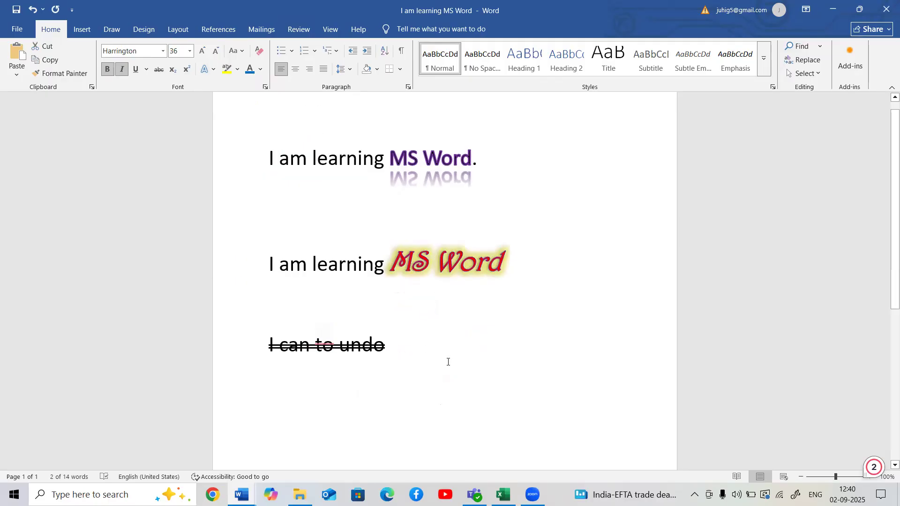
click(411, 357)
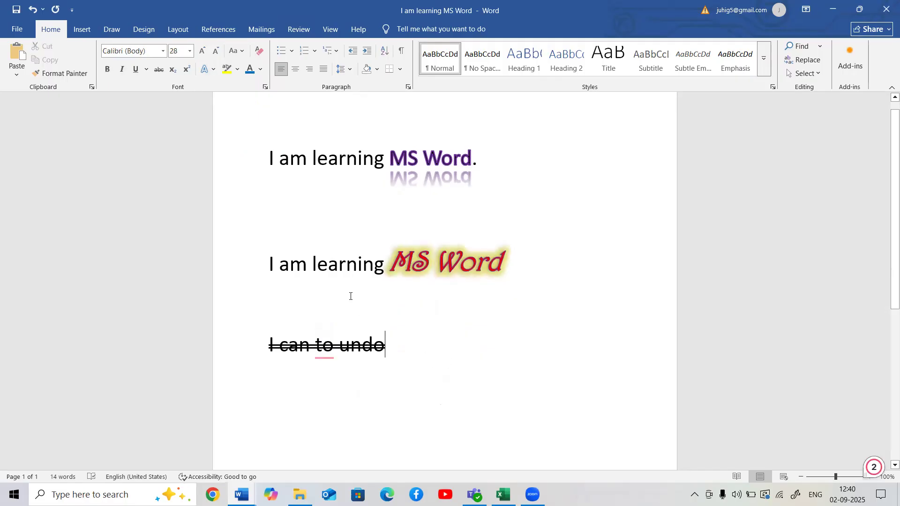
- Review the shortcut table in the Shortcut Key combinations document and return to the I am learning MS Word document
click(211, 72)
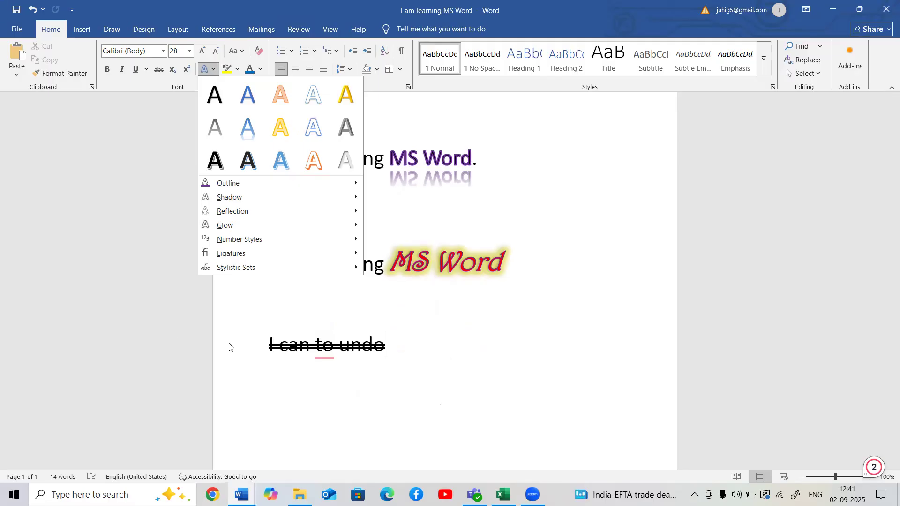
click(241, 495)
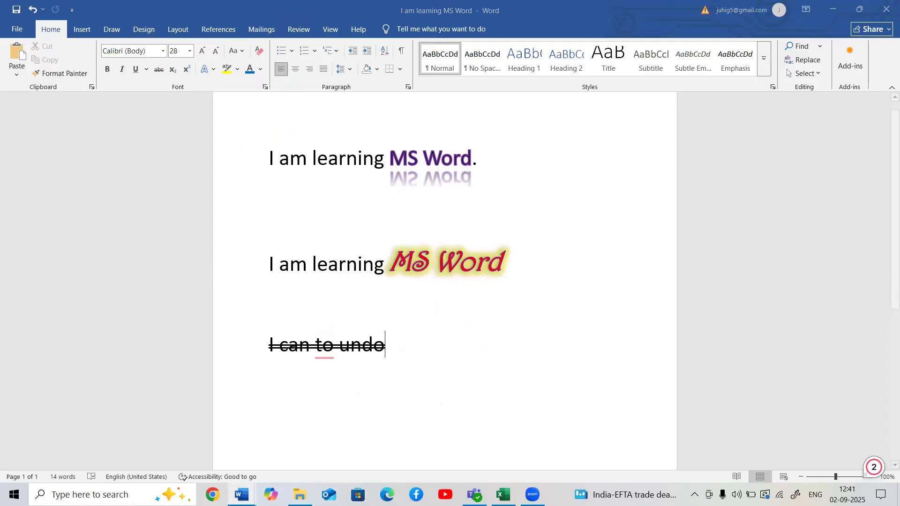
click(81, 456)
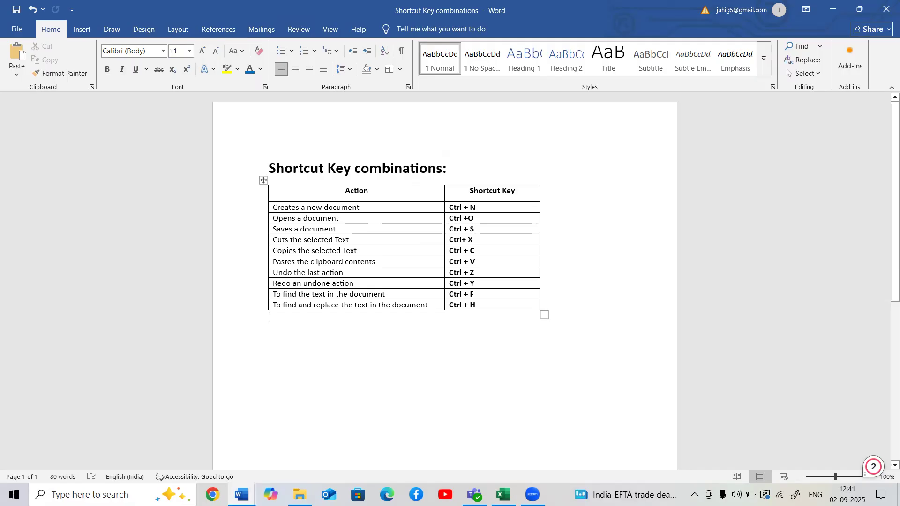
mouse_move(242, 495)
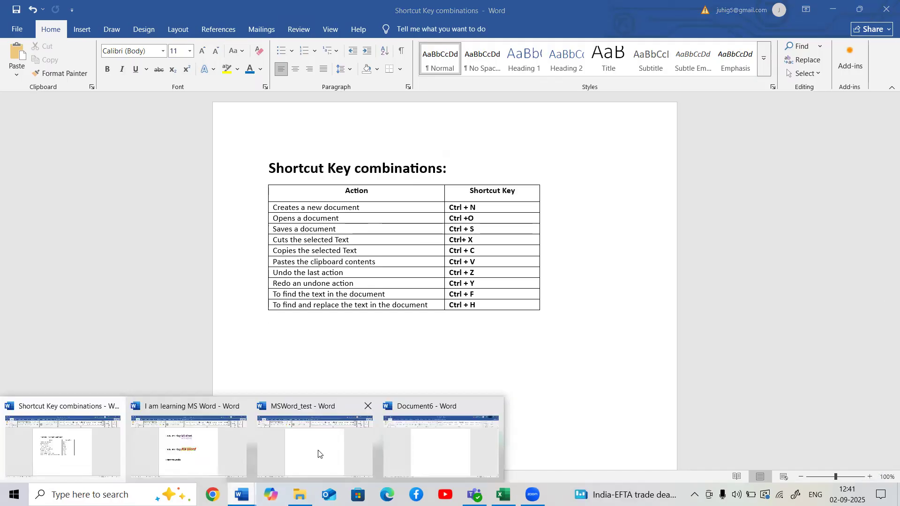
click(283, 451)
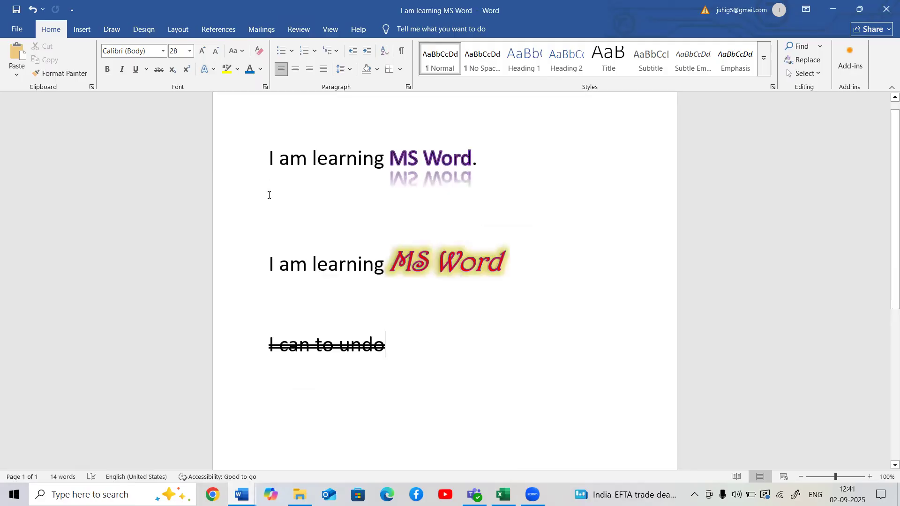
click(292, 187)
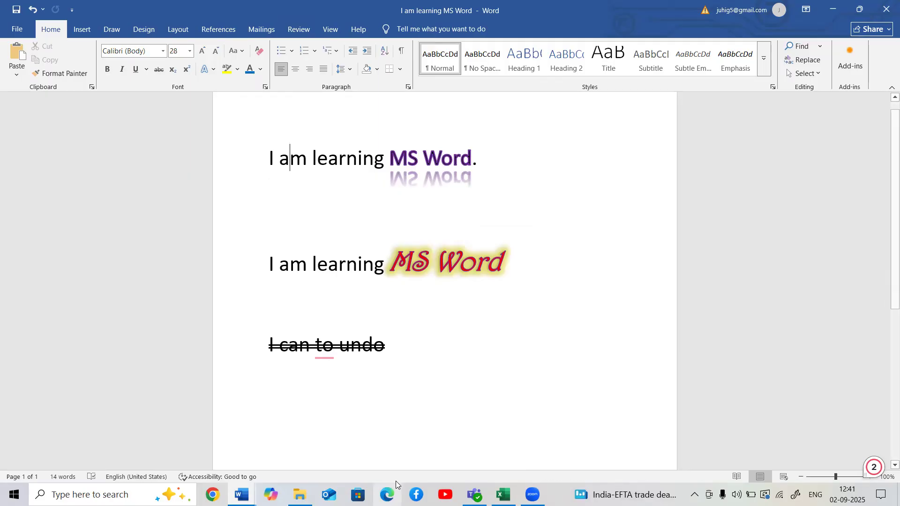
- Switch to the blank Document6, examine its save dialog and the Save As locations, and return without saving
mouse_move(242, 494)
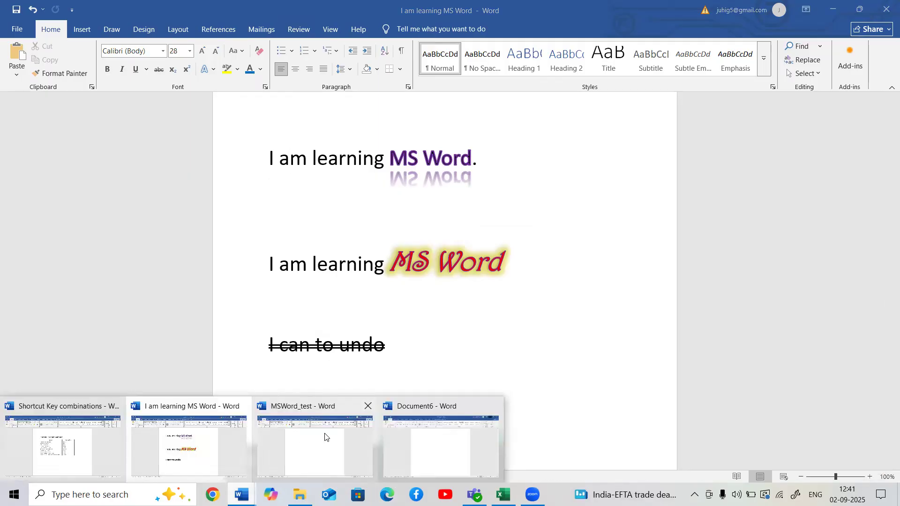
click(426, 433)
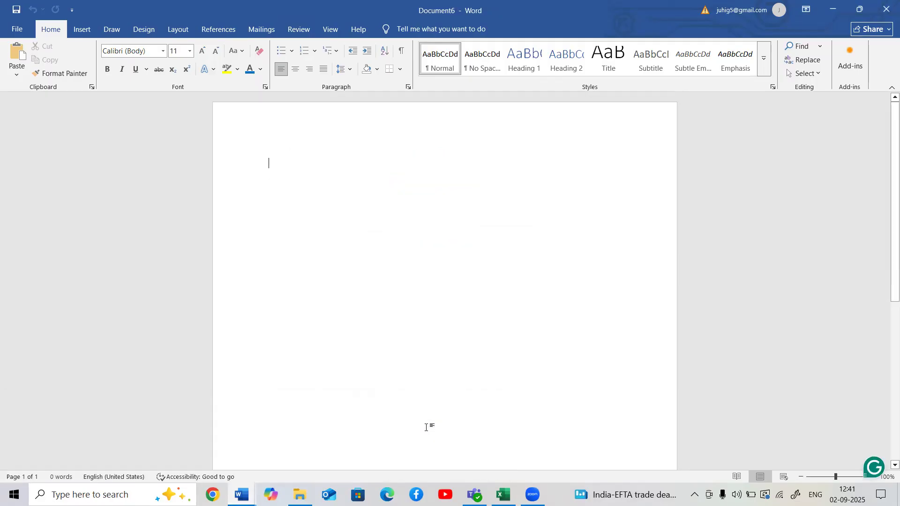
key(ctrl+s)
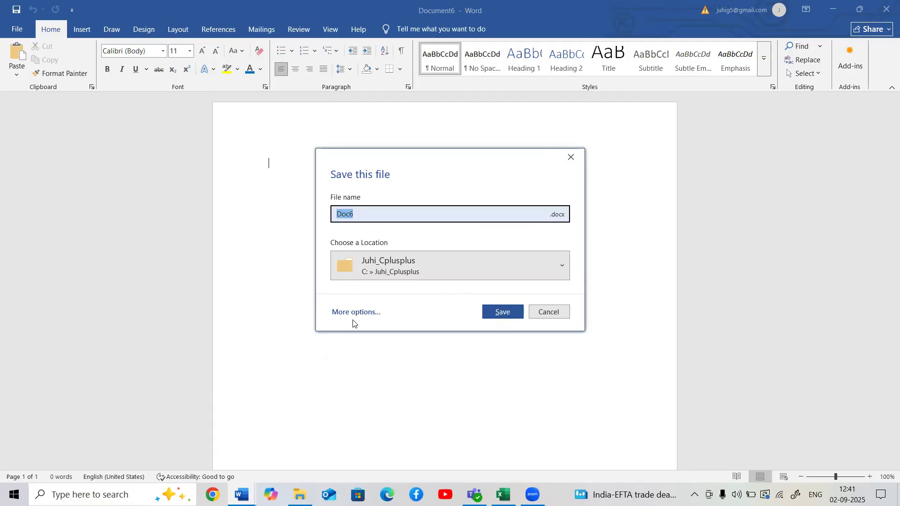
click(354, 313)
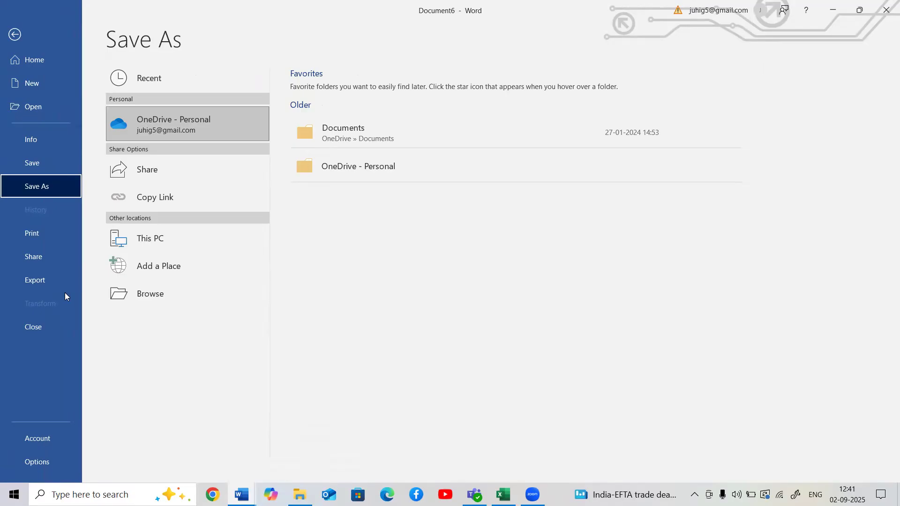
click(16, 41)
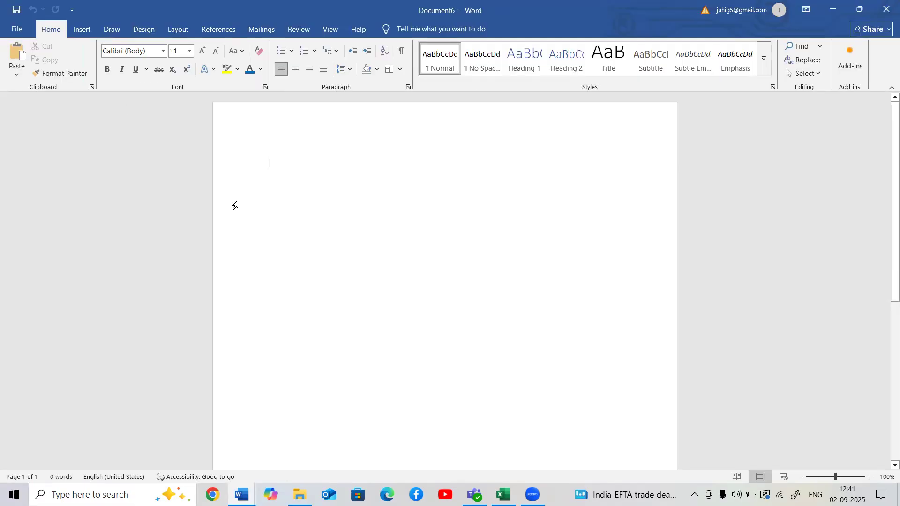
- Check the save, undo and find shortcuts in the Shortcut Key combinations document, ending back in the I am learning MS Word document
mouse_move(242, 495)
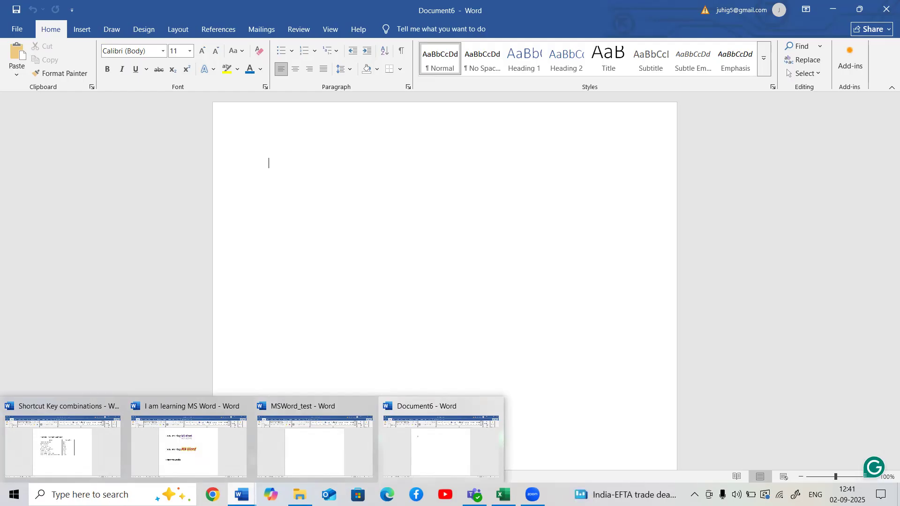
click(69, 462)
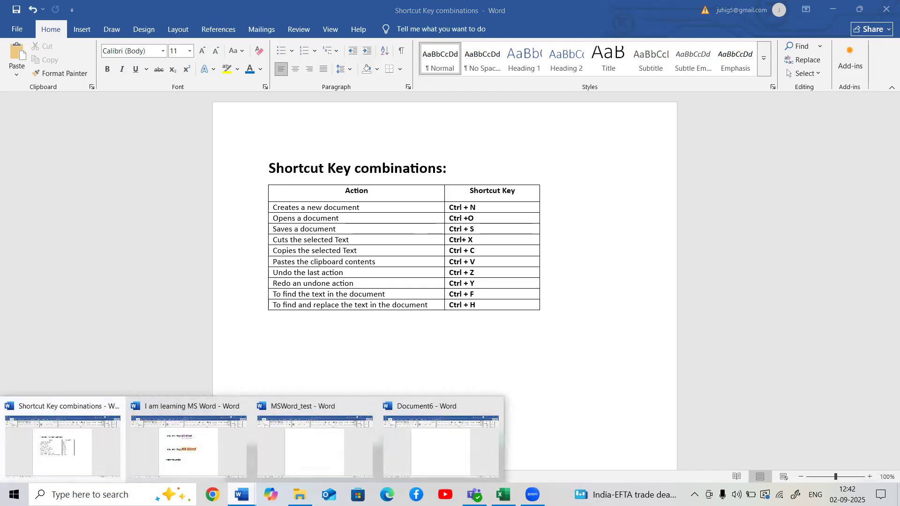
click(225, 447)
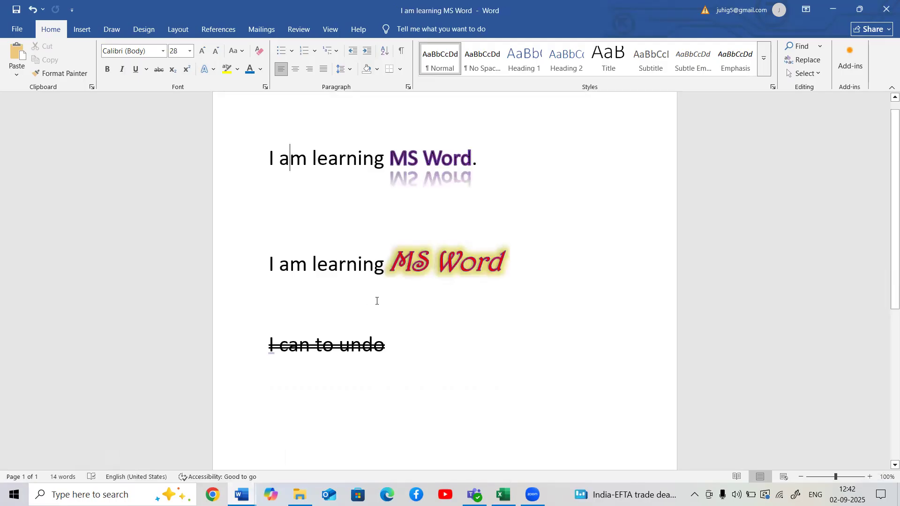